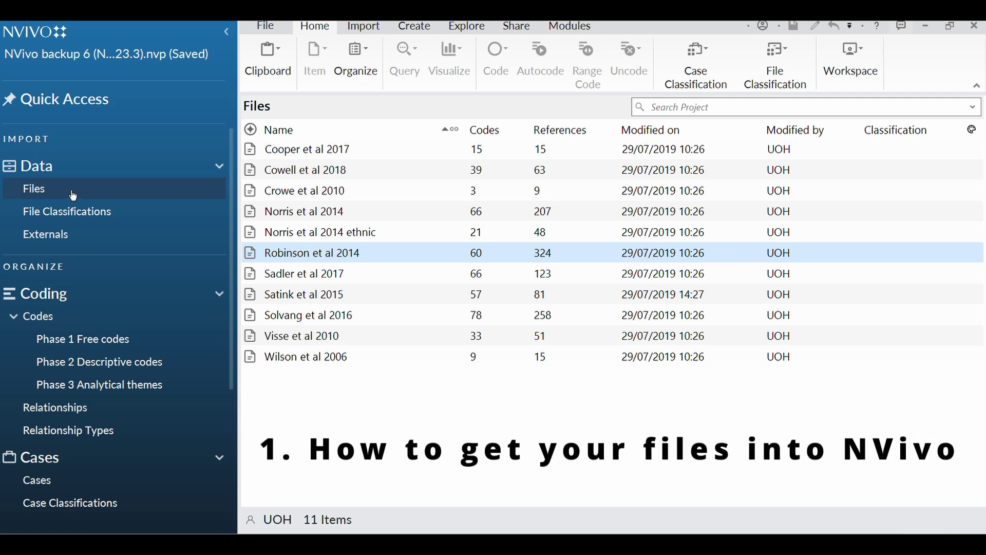
left_click(369, 26)
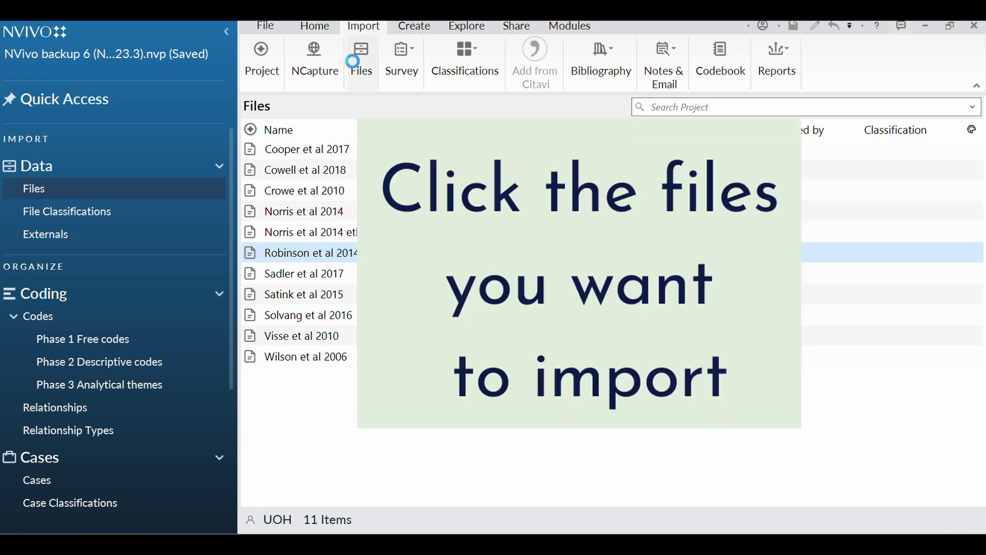
left_click(357, 66)
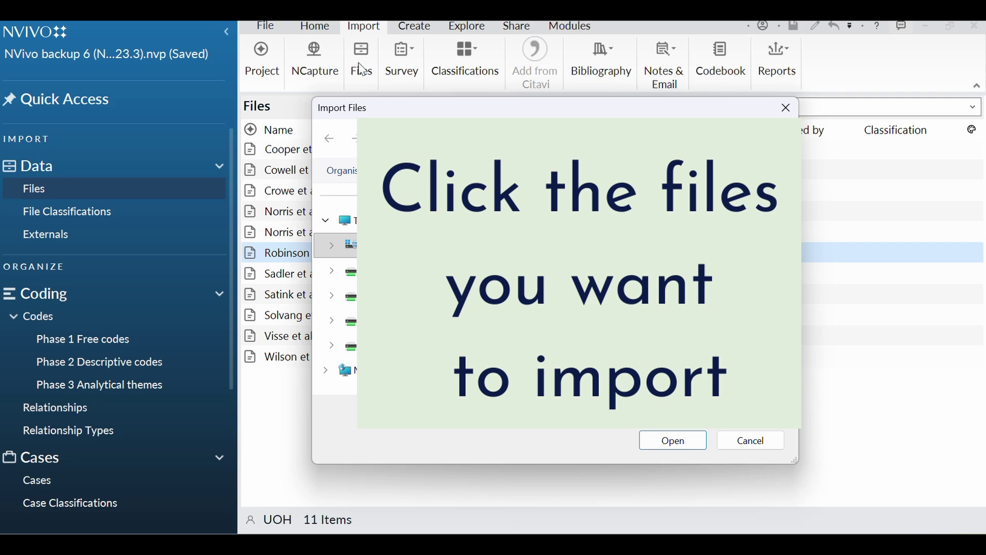
left_click(758, 441)
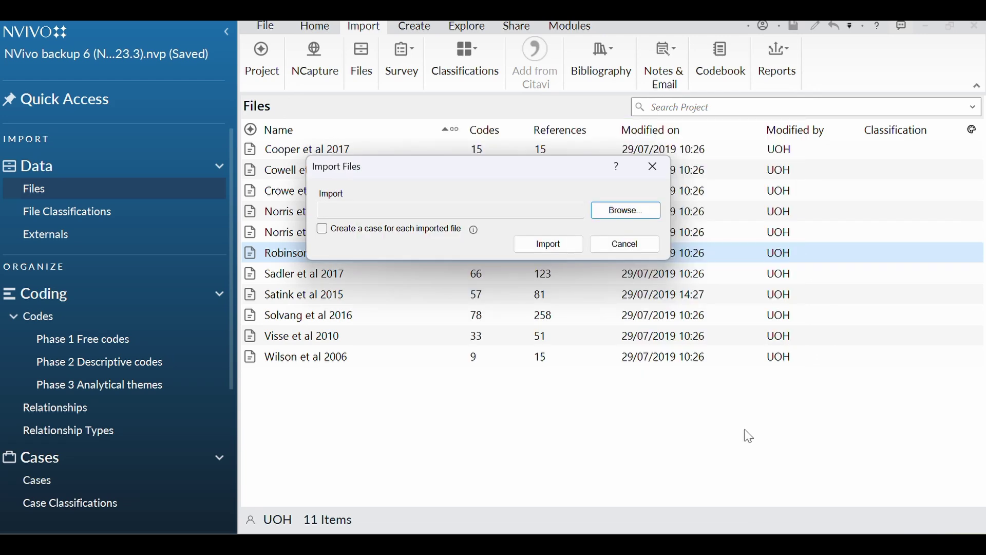
left_click(626, 245)
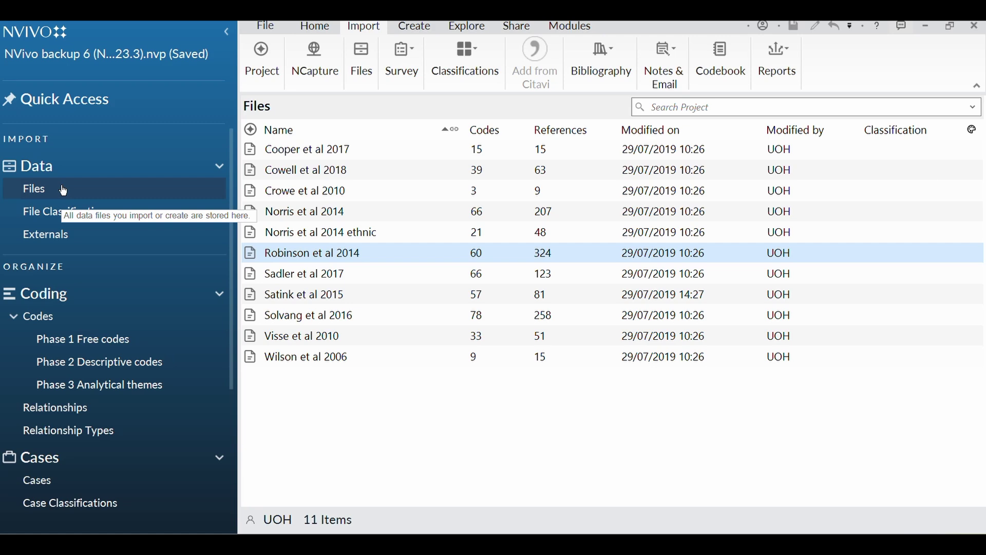
Open the Robinson et al 2014 file to view its text
double_click(360, 260)
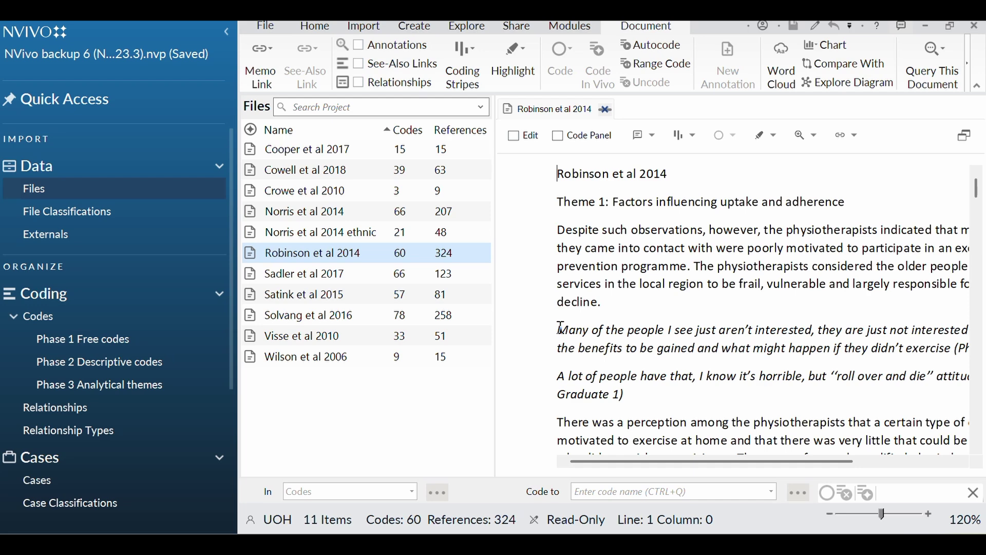
left_click_drag(560, 328, 649, 252)
left_click(648, 255)
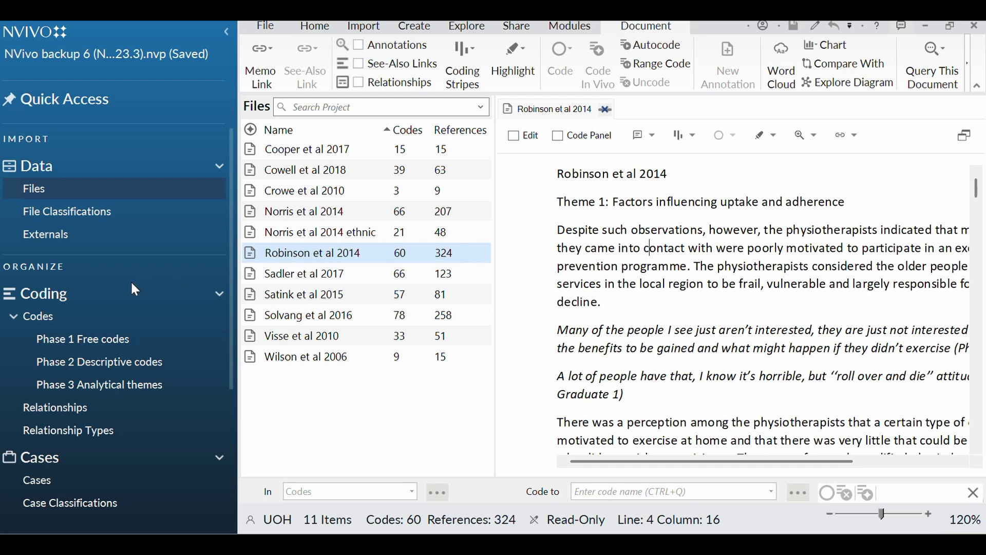
List the Phase 1 Free codes beside the document and narrow the code list to give the text more room
left_click(60, 316)
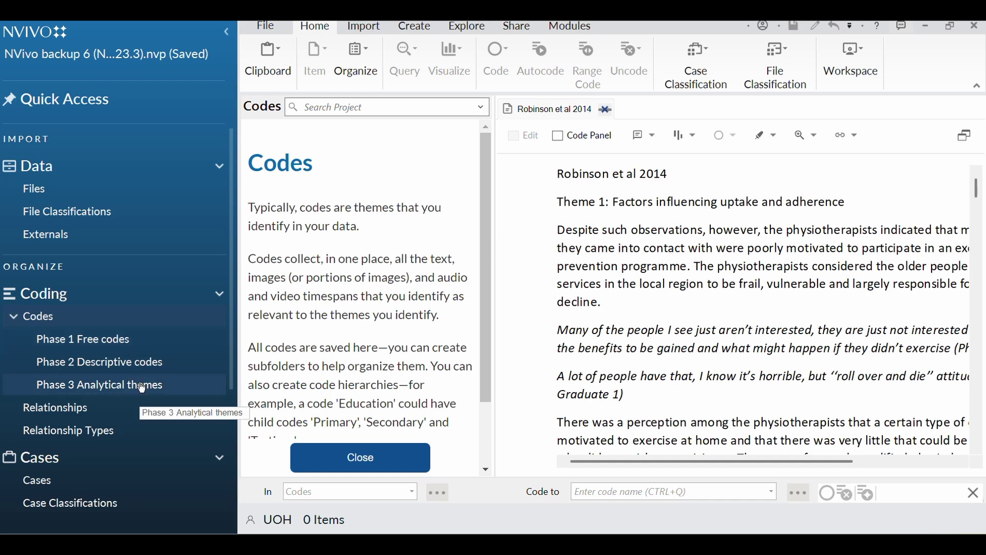
left_click(123, 348)
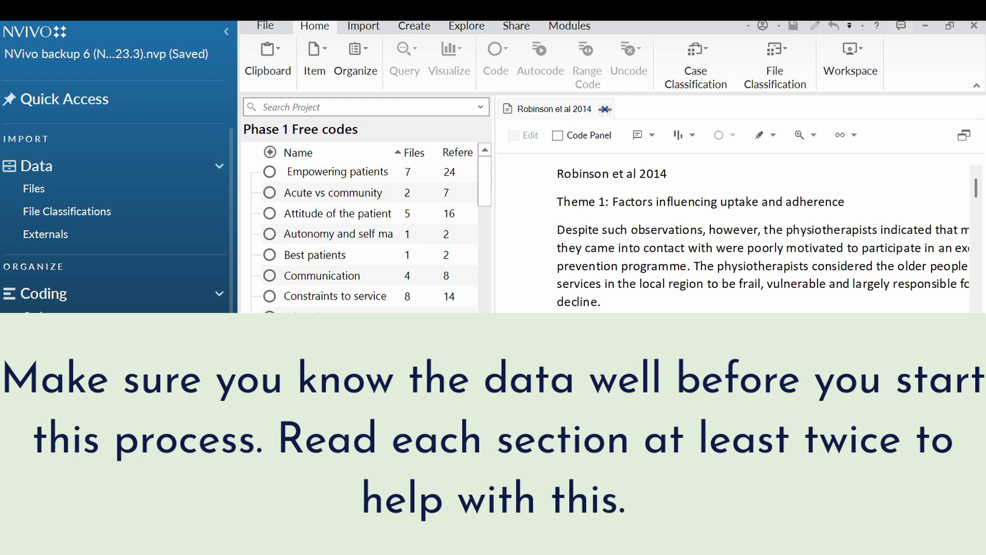
scroll(763, 238, "right", 2)
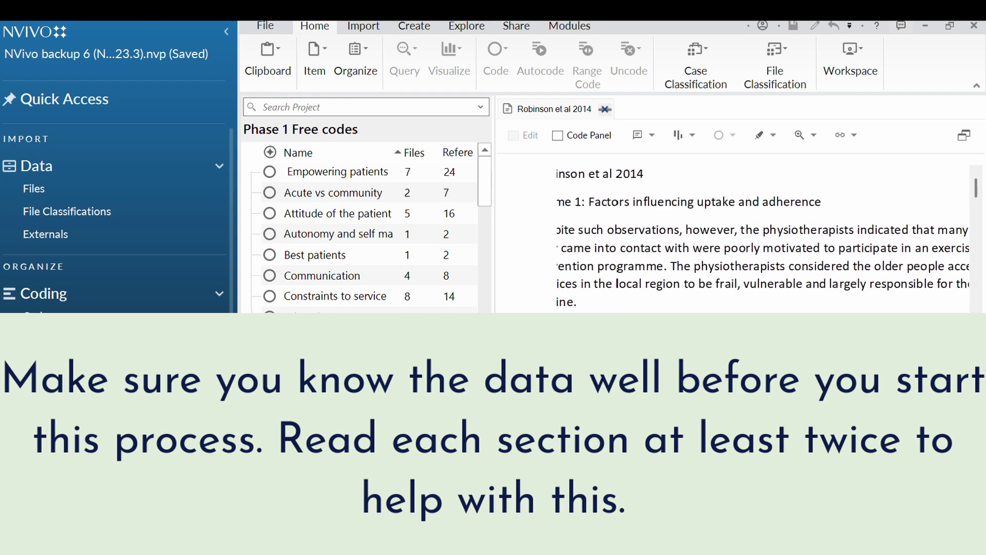
scroll(763, 238, "left", 1)
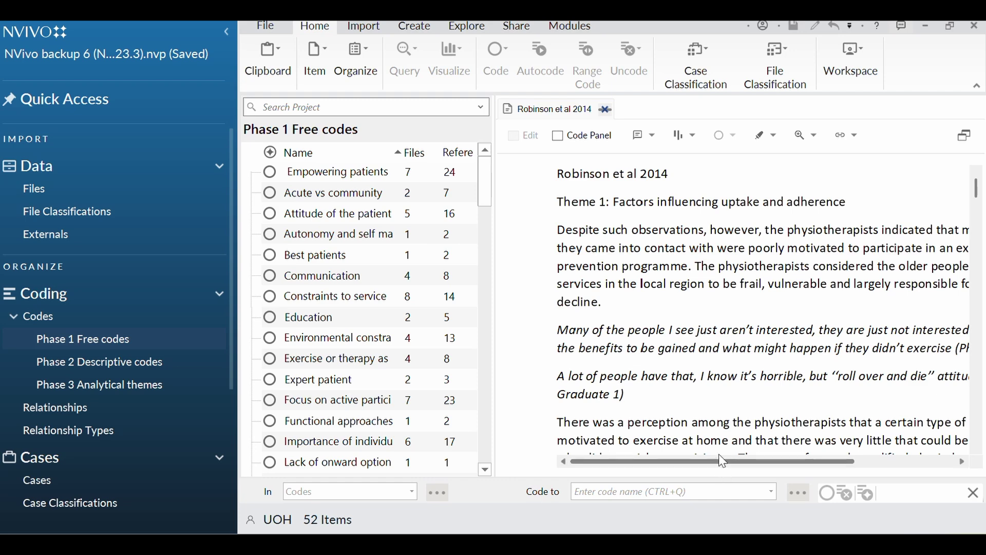
mouse_move(722, 462)
left_mouse_down()
mouse_move(785, 446)
mouse_move(717, 459)
left_mouse_up()
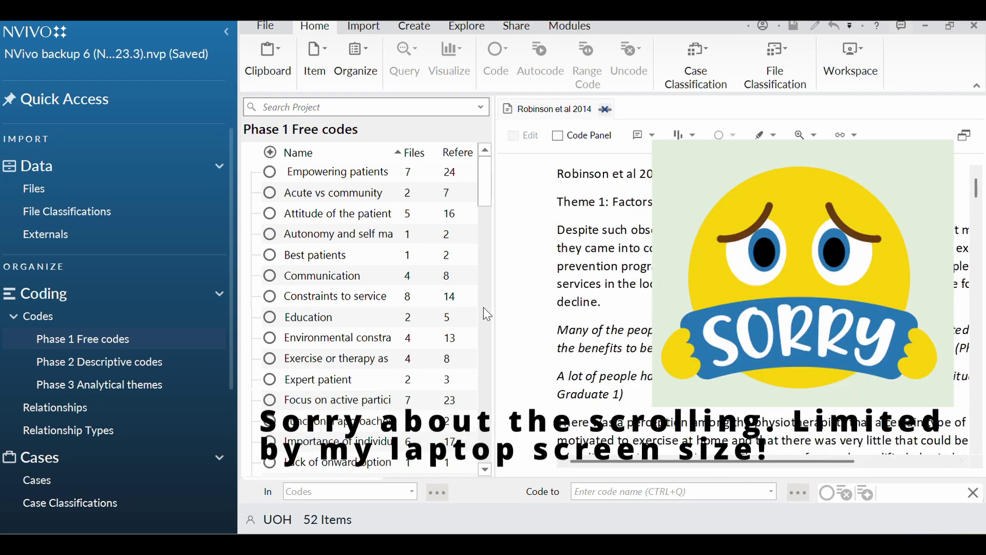
left_click_drag(492, 304, 460, 305)
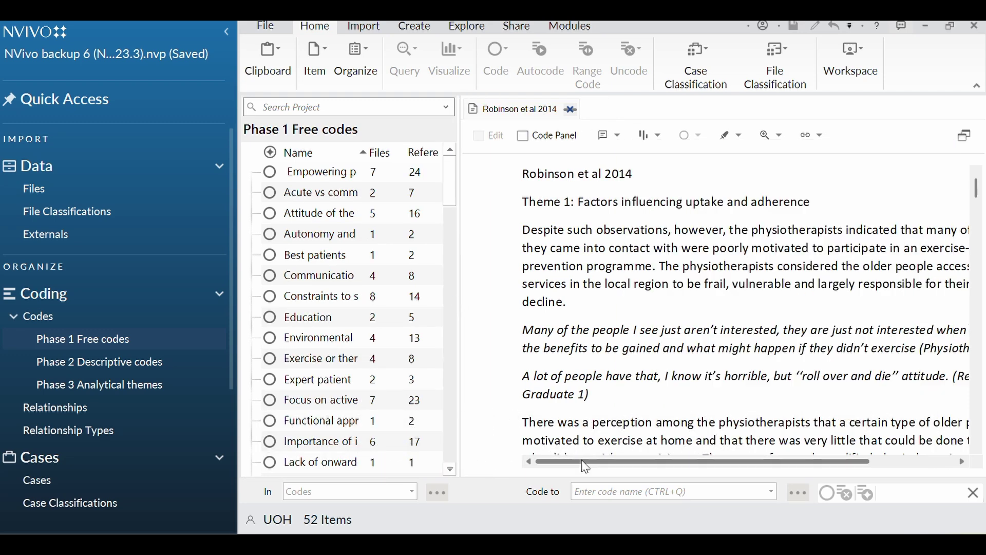
left_click_drag(585, 466, 552, 466)
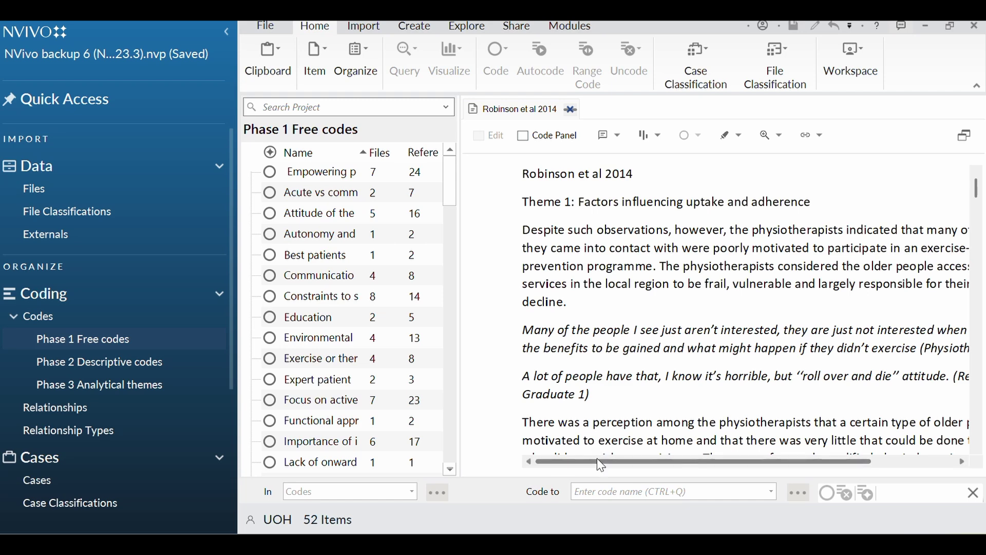
left_click_drag(601, 466, 582, 469)
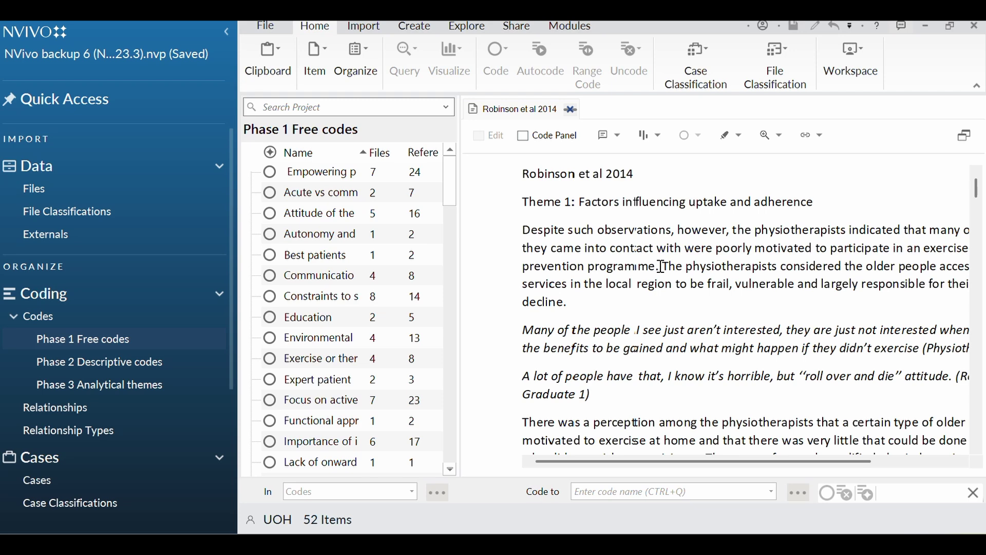
Code the first sentence of the opening Theme 1 paragraph to the "Older people poorly motivated" code
left_click_drag(662, 266, 520, 230)
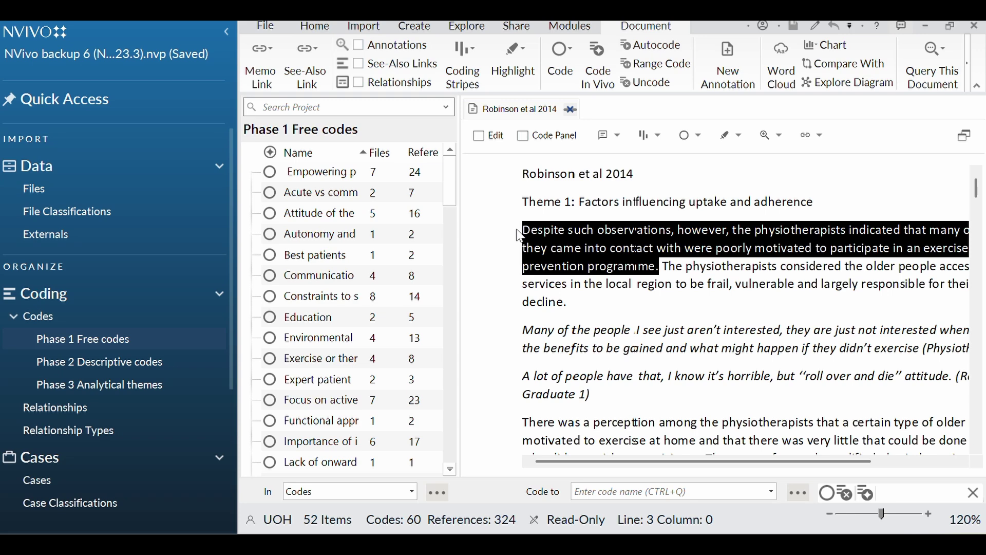
scroll(319, 399, "down", 1)
scroll(318, 399, "down", 7)
scroll(329, 319, "up", 5)
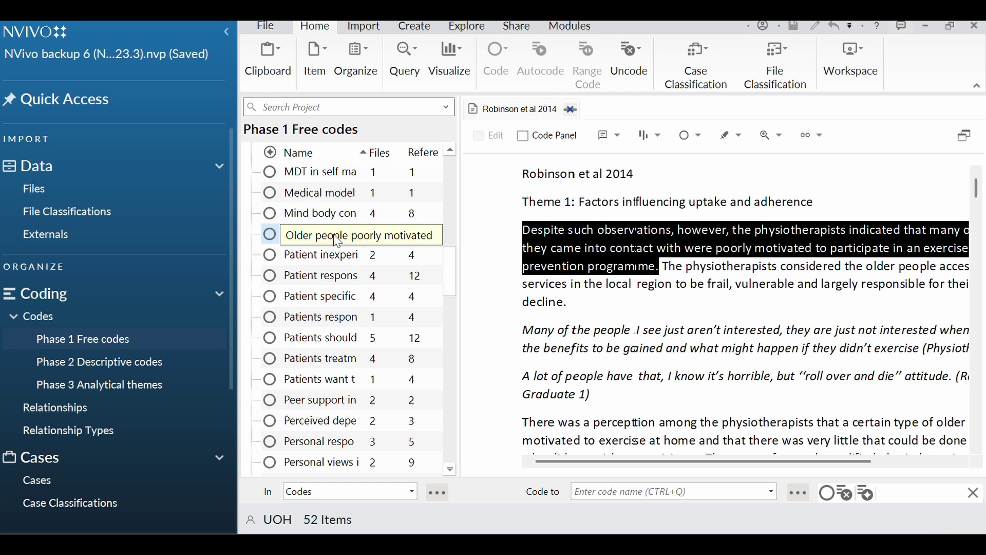
left_click(336, 236)
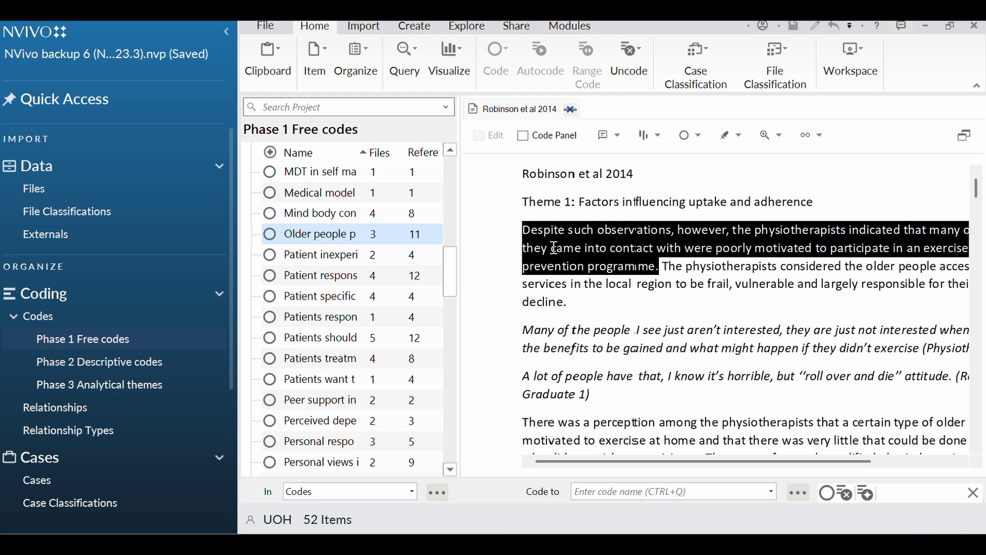
left_click_drag(554, 248, 395, 237)
left_click(538, 244)
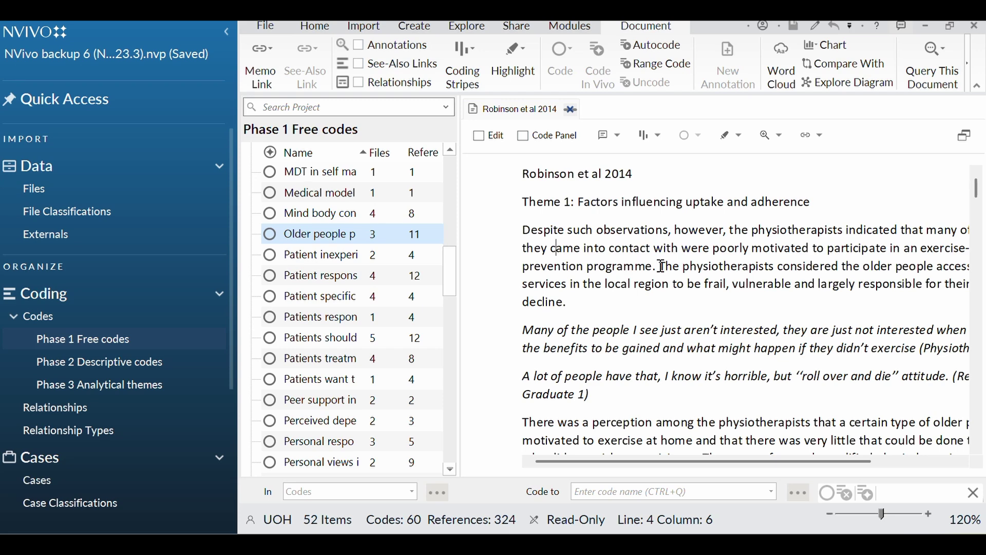
Select the second sentence of the opening Theme 1 paragraph and widen the code list so more of the code names can be read
left_click_drag(662, 266, 670, 327)
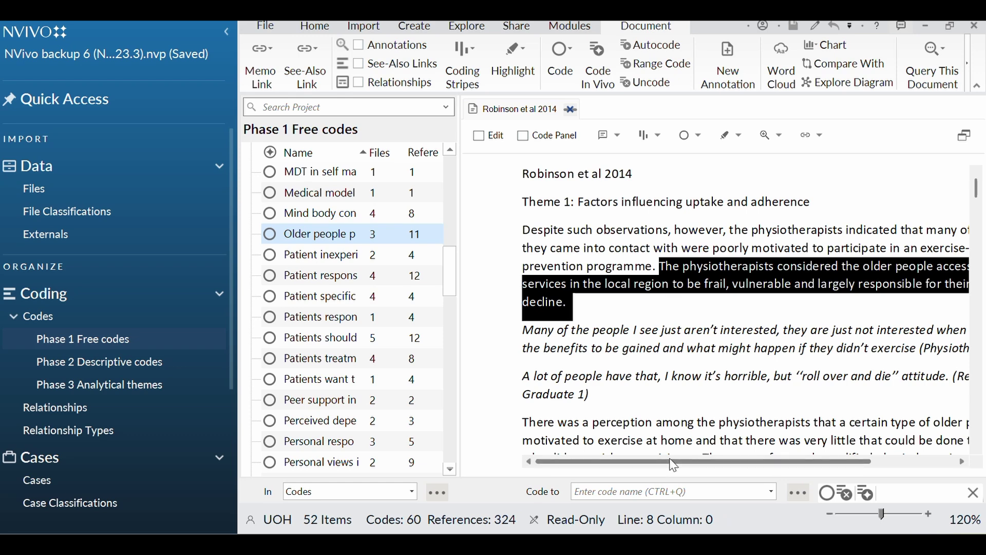
left_click_drag(674, 465, 655, 450)
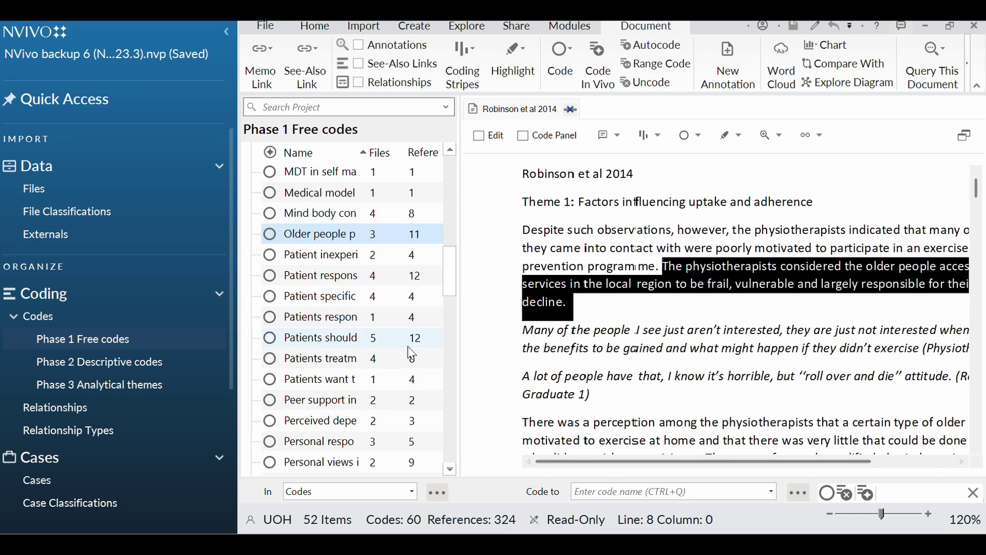
left_click(337, 318)
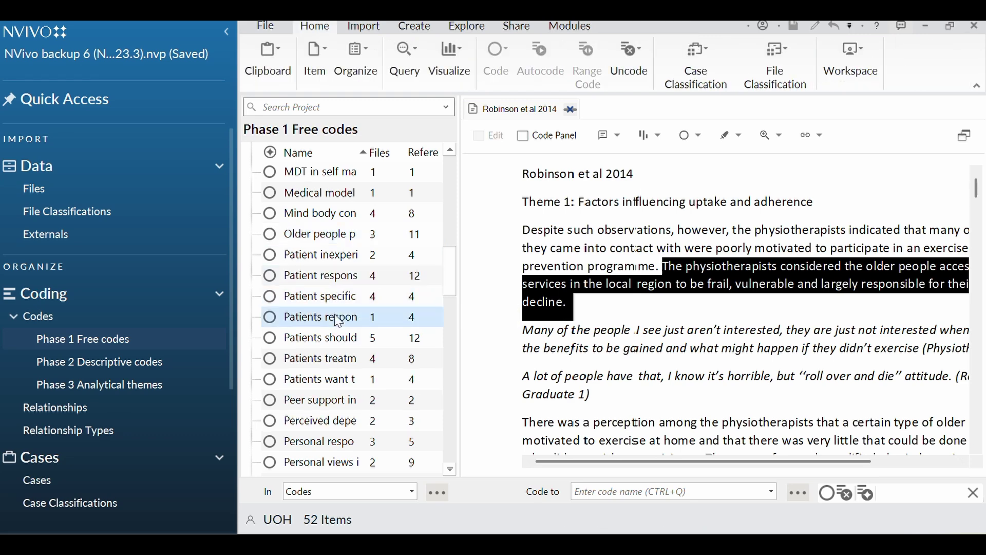
left_click(338, 319)
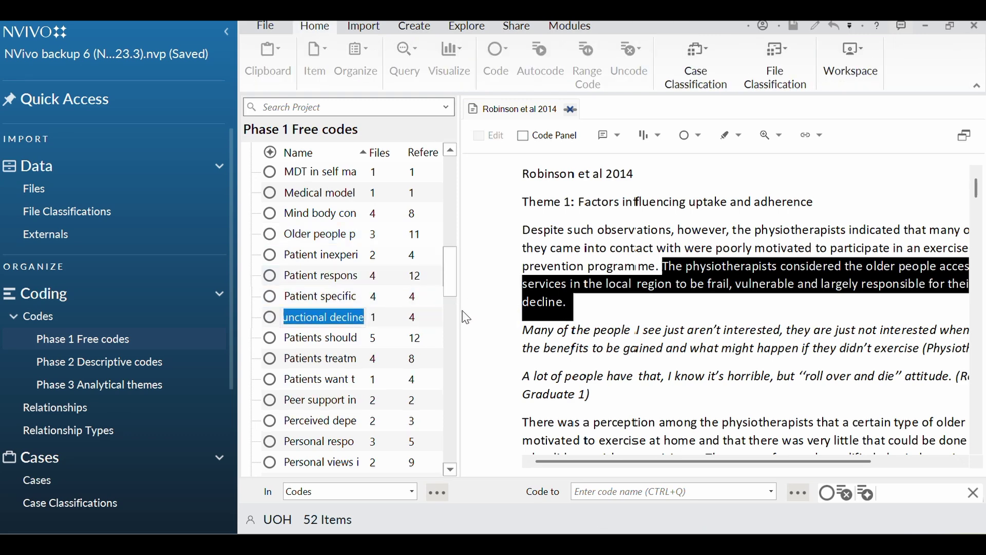
left_click_drag(459, 307, 544, 307)
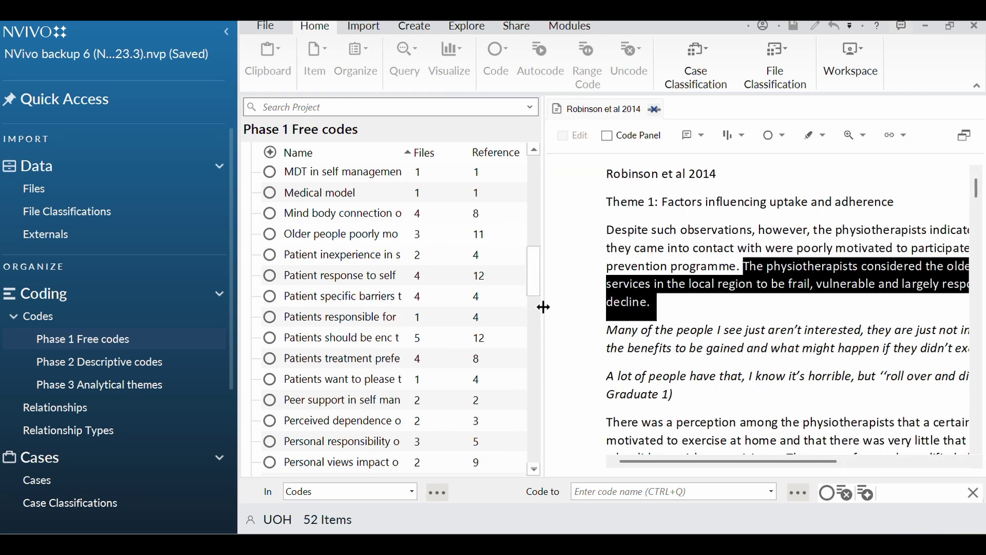
Open the "Patients responsible for own functional decline" code, review its coded references, and close it
left_click(335, 317)
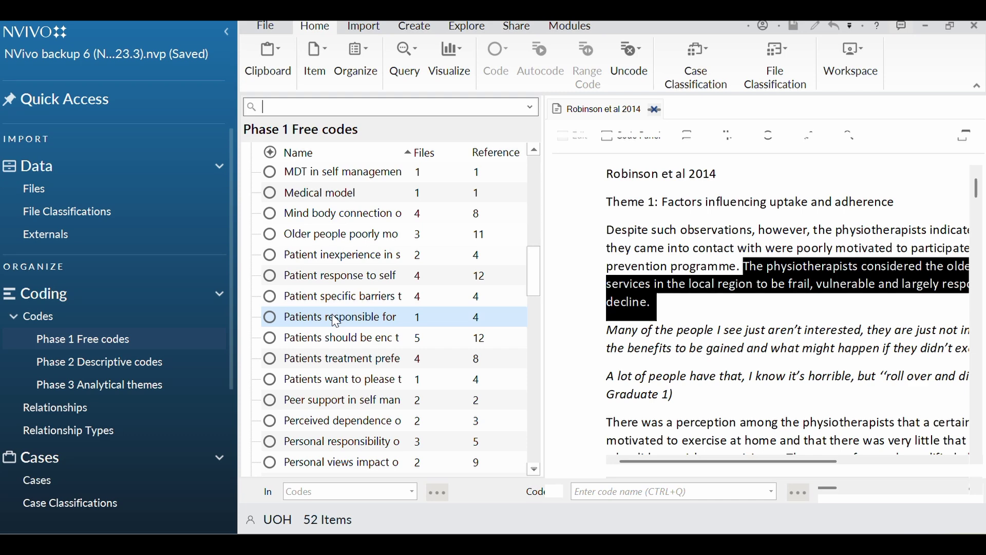
double_click(335, 317)
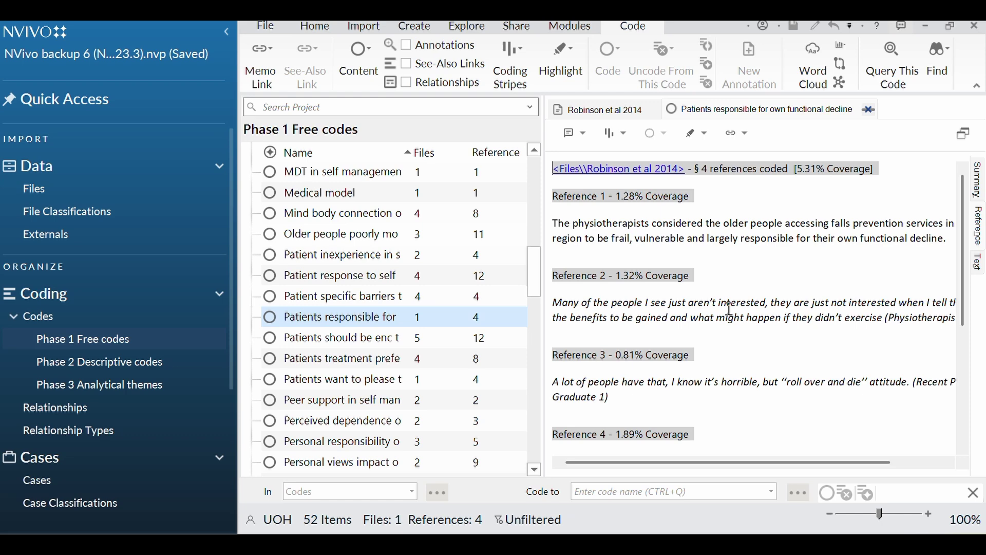
scroll(730, 309, "down", 4)
scroll(739, 294, "up", 3)
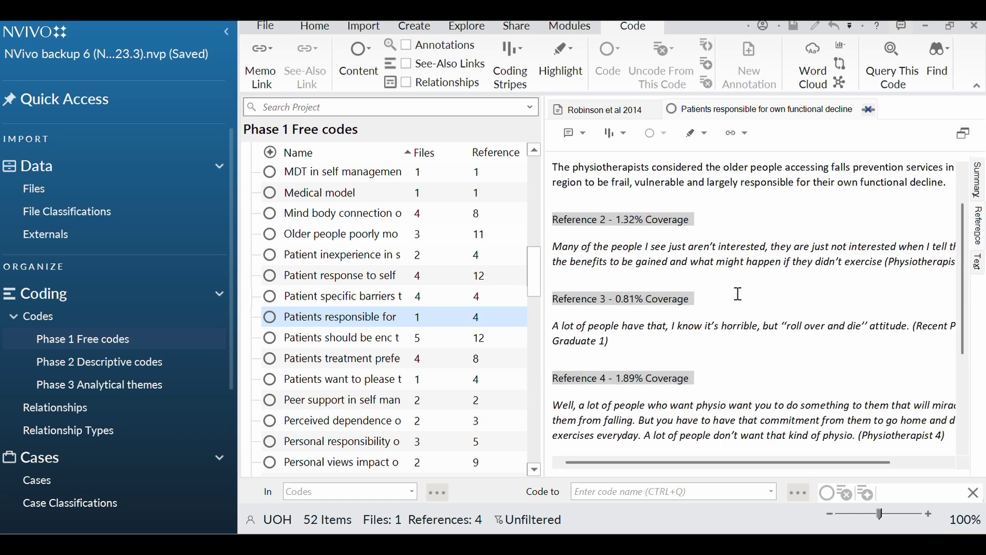
left_click(870, 109)
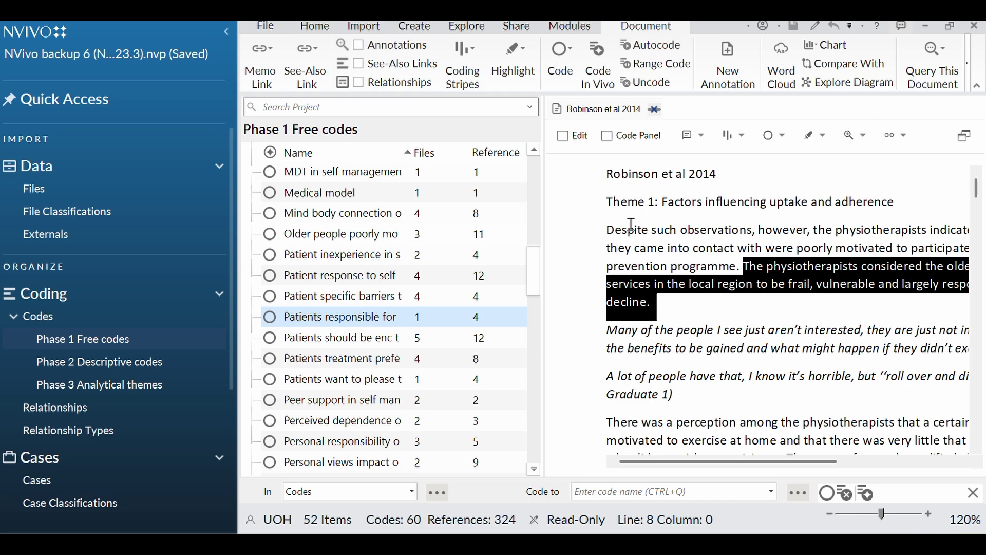
Create a new code named "test" in Phase 1 Free codes
scroll(423, 331, "down", 1)
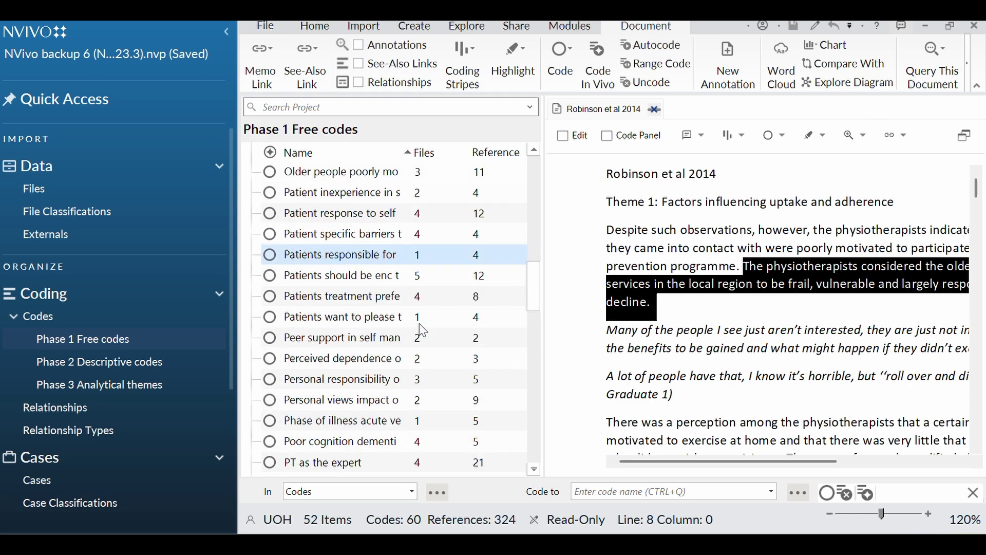
scroll(423, 330, "down", 5)
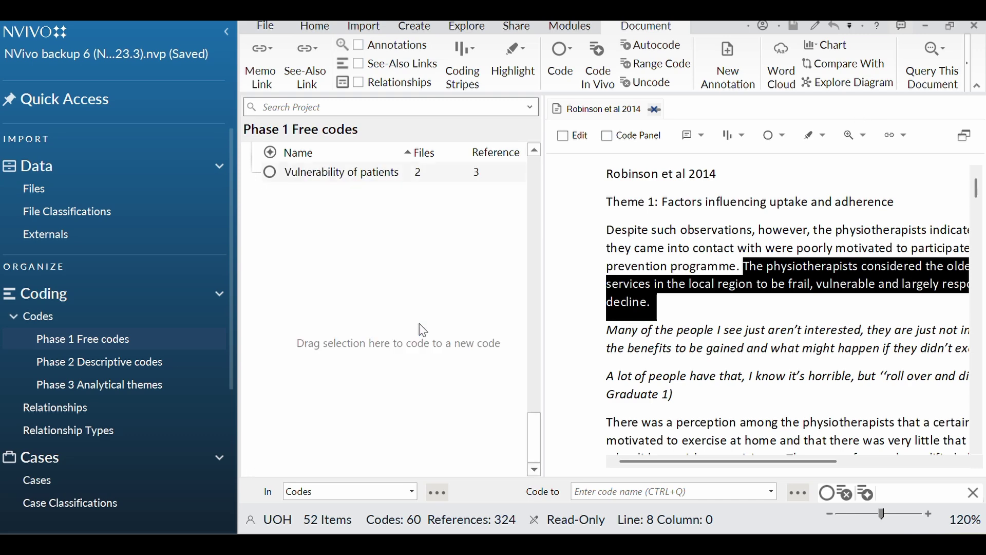
left_click(364, 255)
right_click(365, 256)
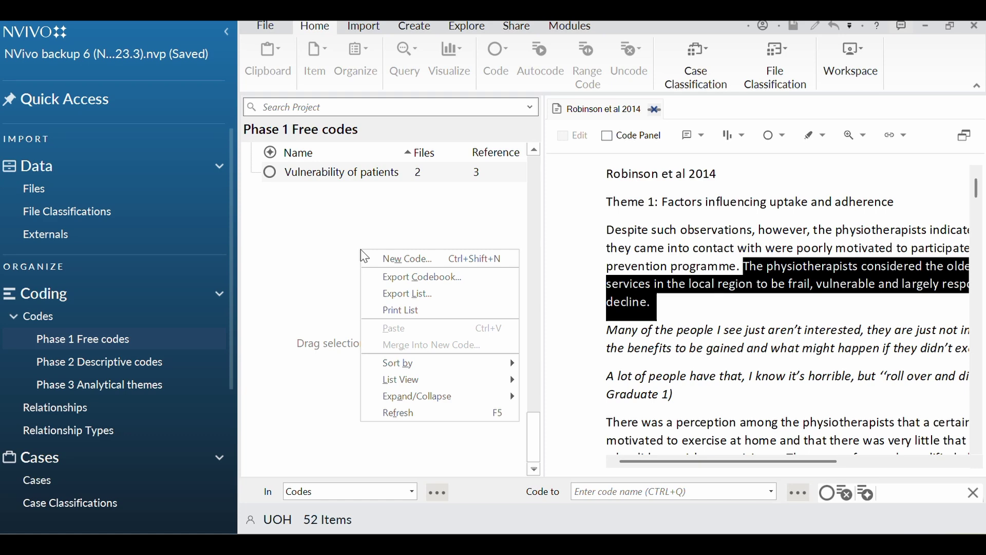
left_click(395, 260)
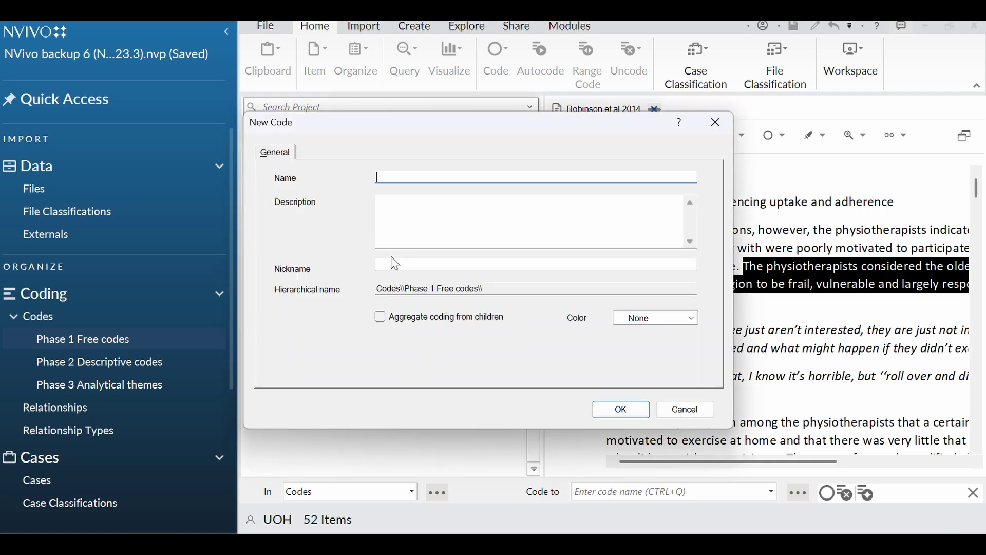
type("test")
key("Return")
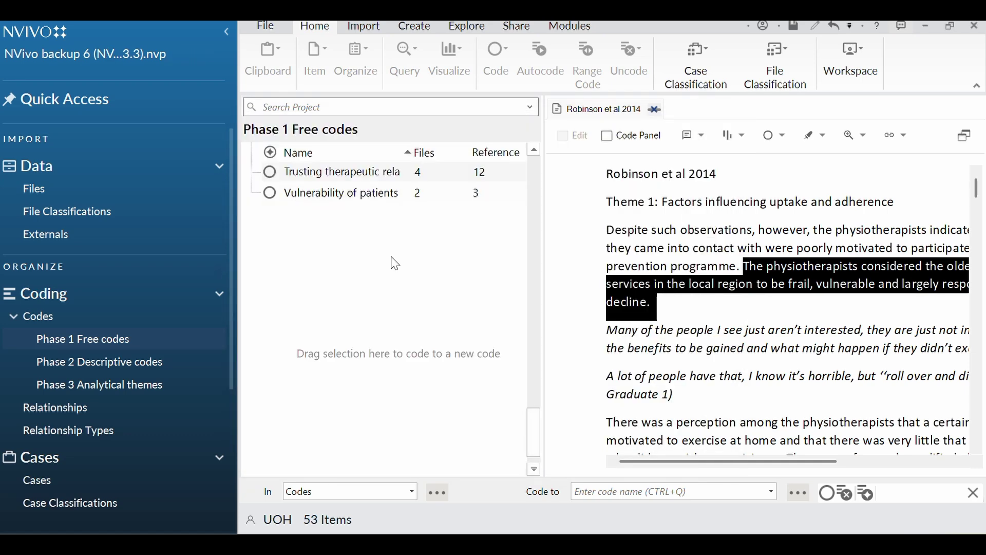
Code the selected sentence about older people accessing falls prevention services to the "test" code
left_click(536, 150)
left_click(536, 149)
left_click(534, 149)
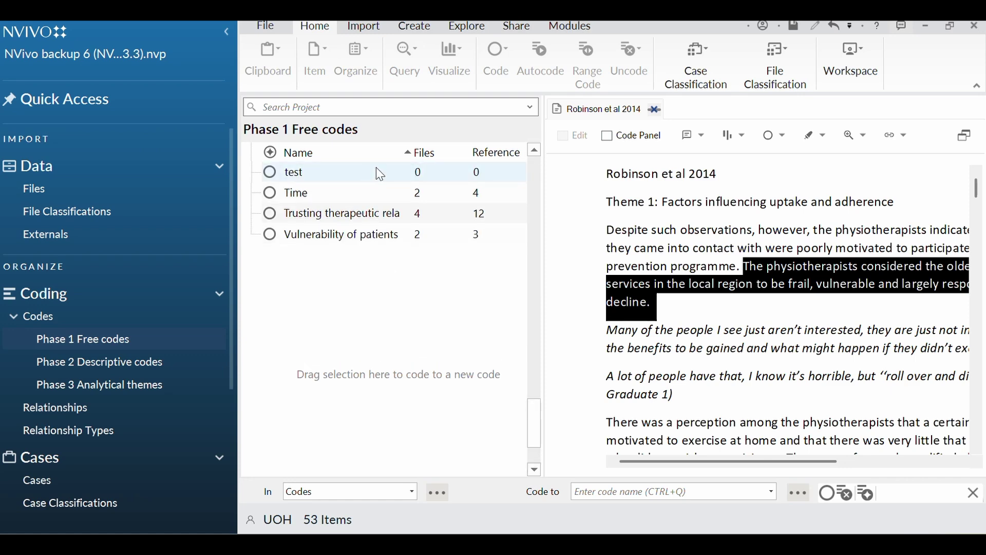
left_click_drag(626, 291, 456, 172)
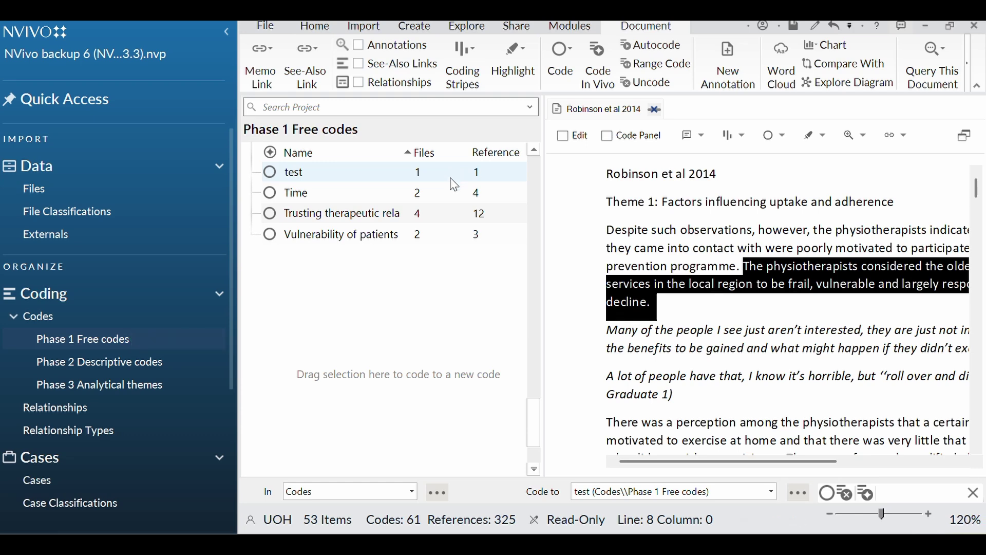
scroll(417, 277, "up", 10)
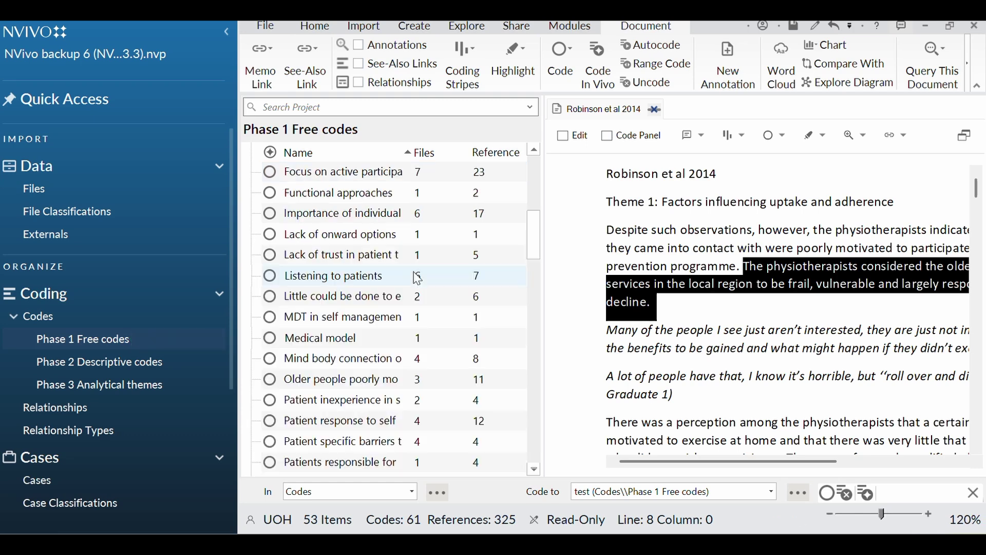
scroll(417, 277, "up", 4)
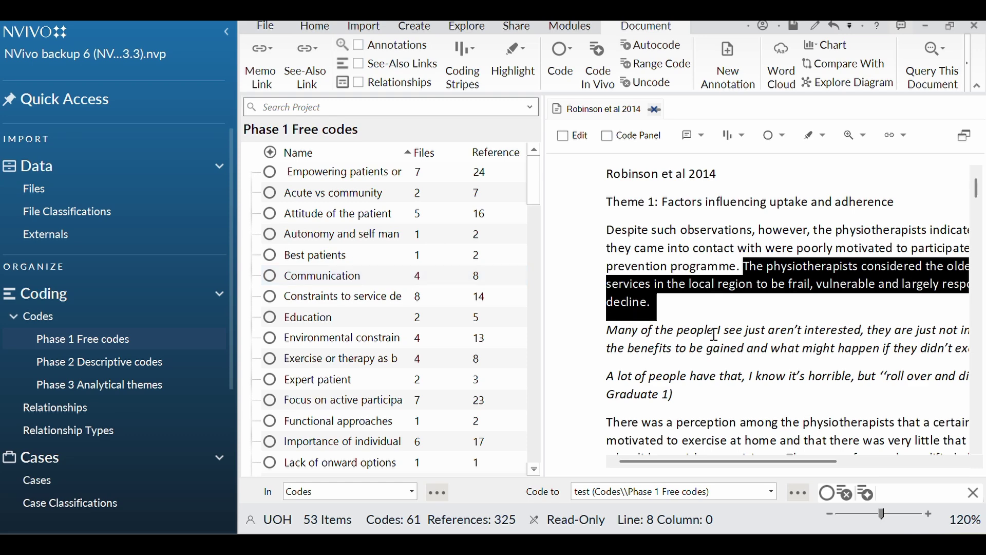
scroll(714, 335, "down", 8)
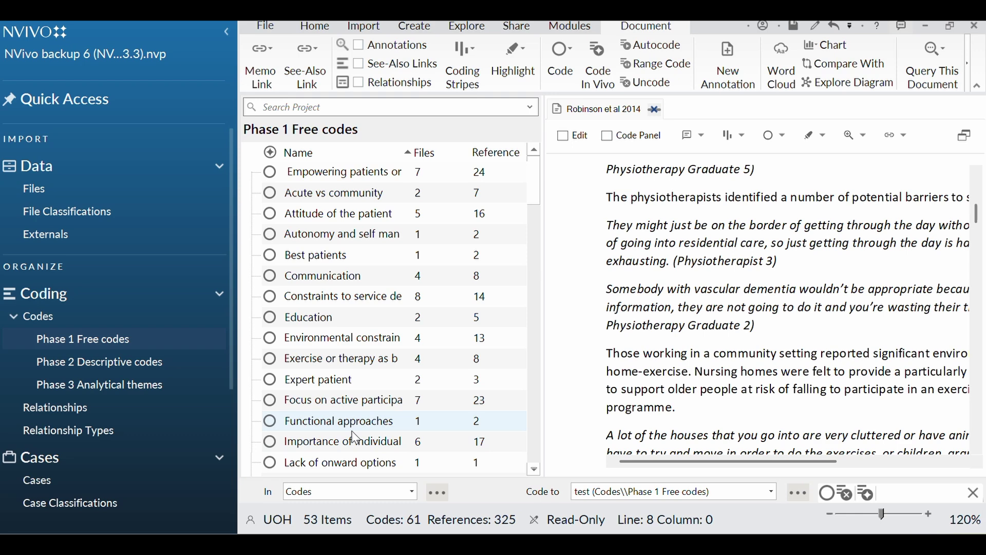
Duplicate the Phase 1 Free codes folder inside the Codes folder and remove the duplicate
right_click(111, 344)
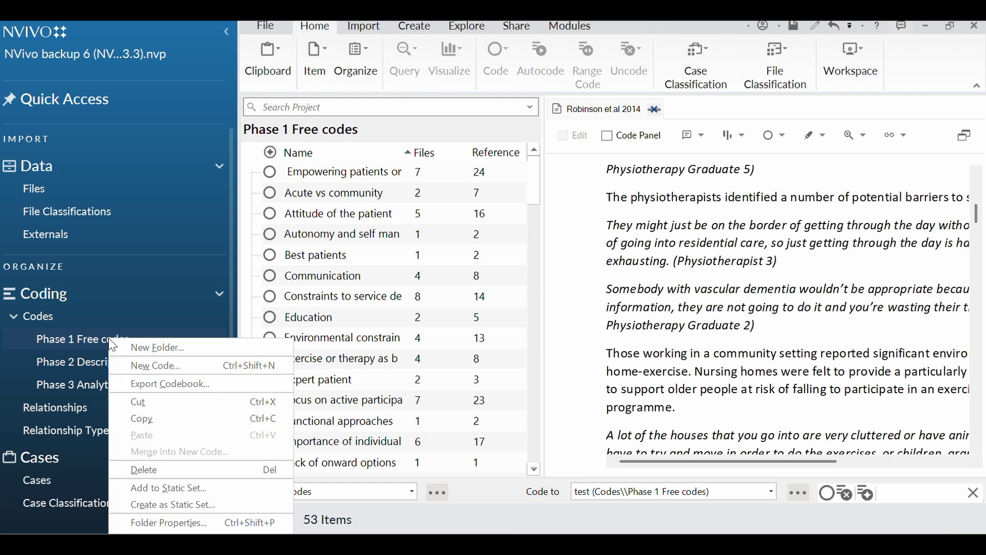
left_click(144, 421)
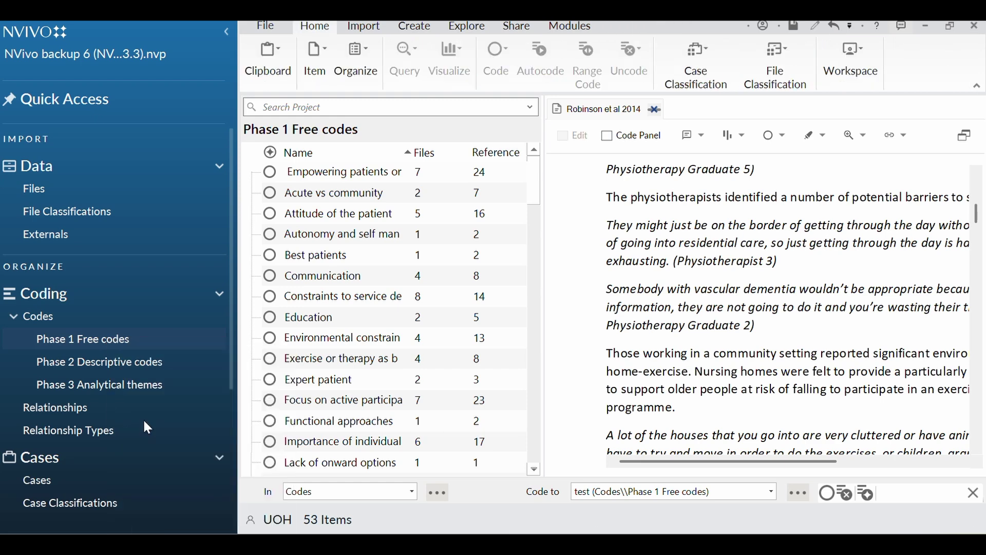
right_click(91, 322)
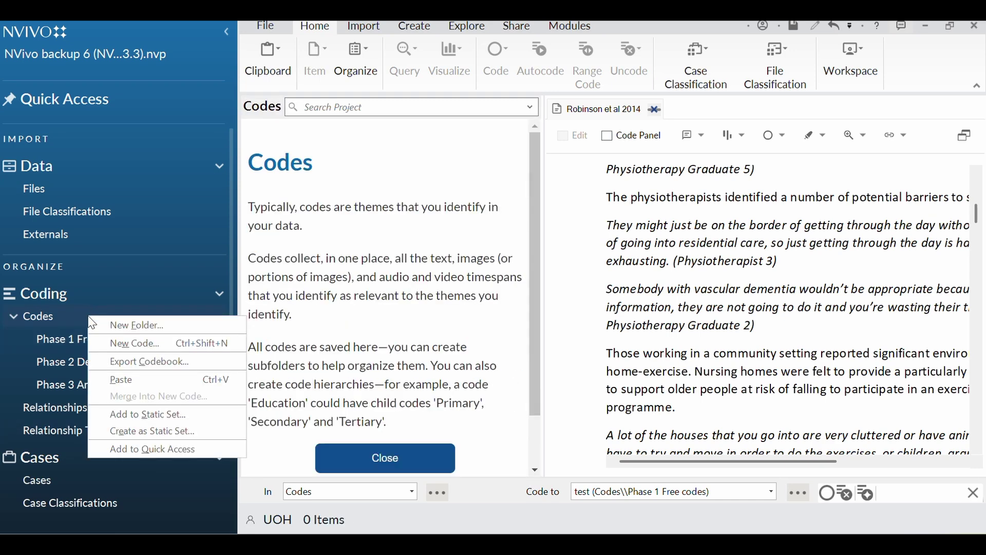
left_click(122, 381)
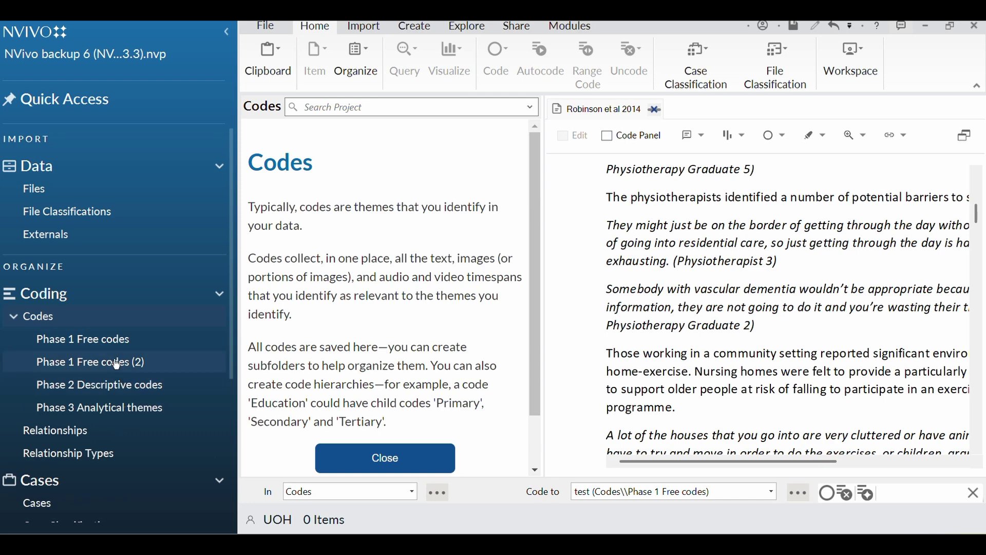
left_click(115, 365)
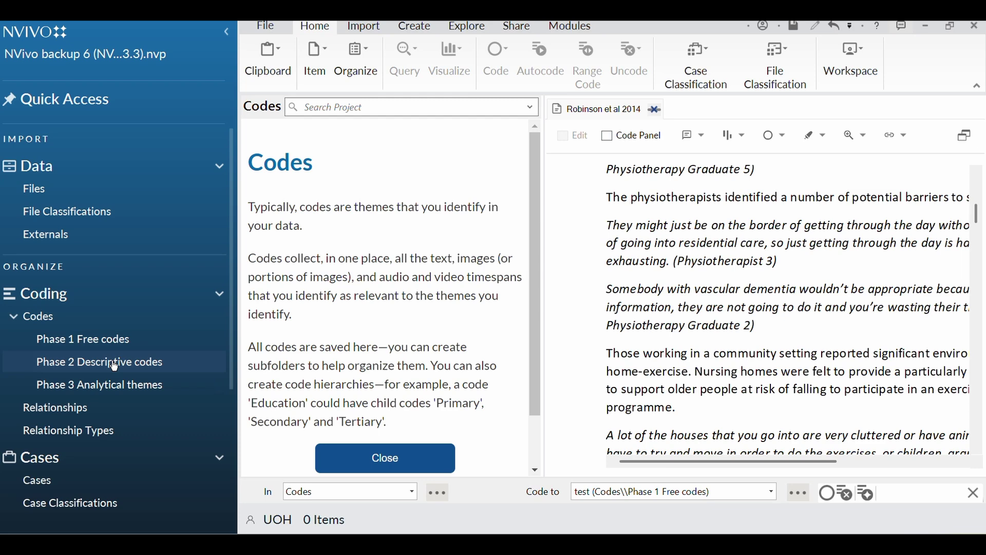
Examine the Phase 2 Descriptive codes hierarchy by expanding "Attitude of the patient" and its "Older people poorly motivated" child code
left_click(114, 367)
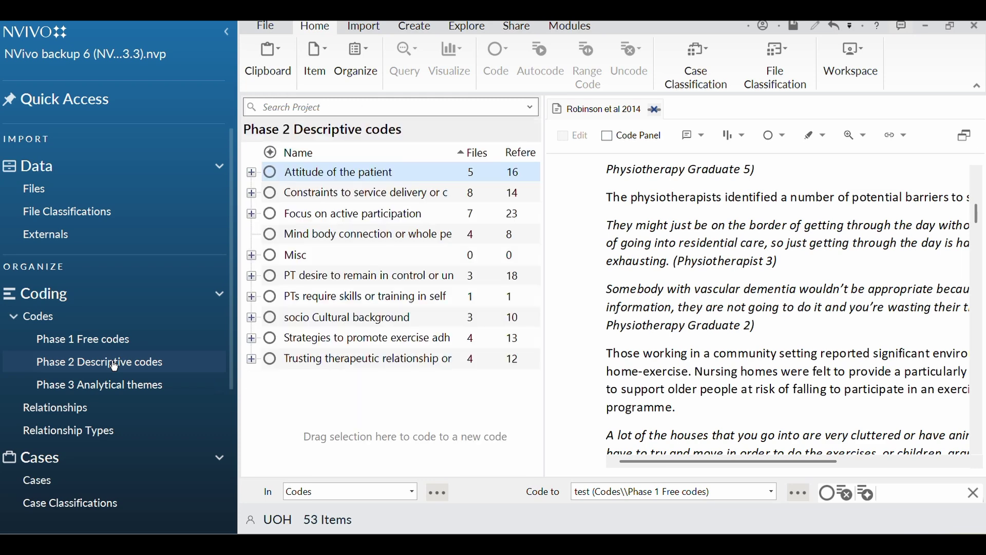
left_click(252, 173)
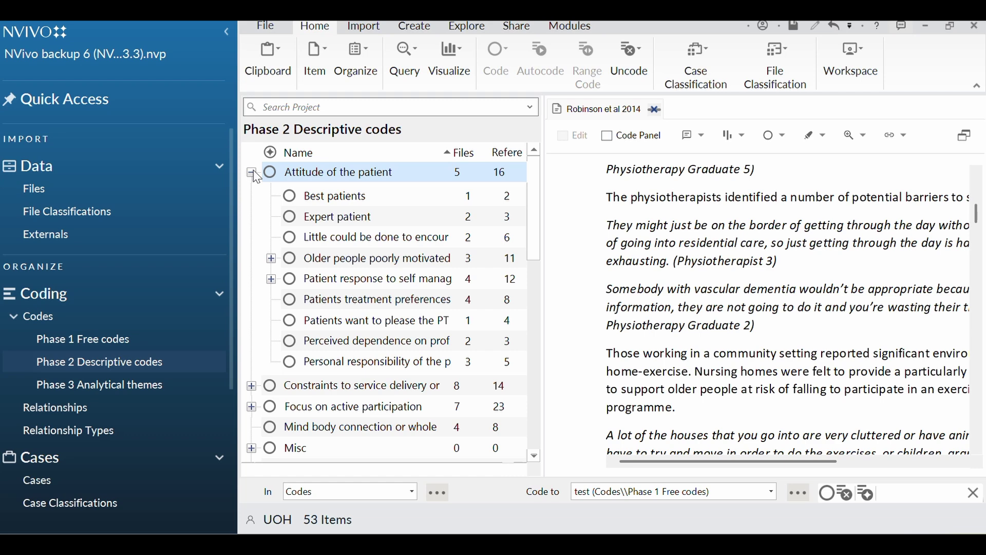
left_click(271, 258)
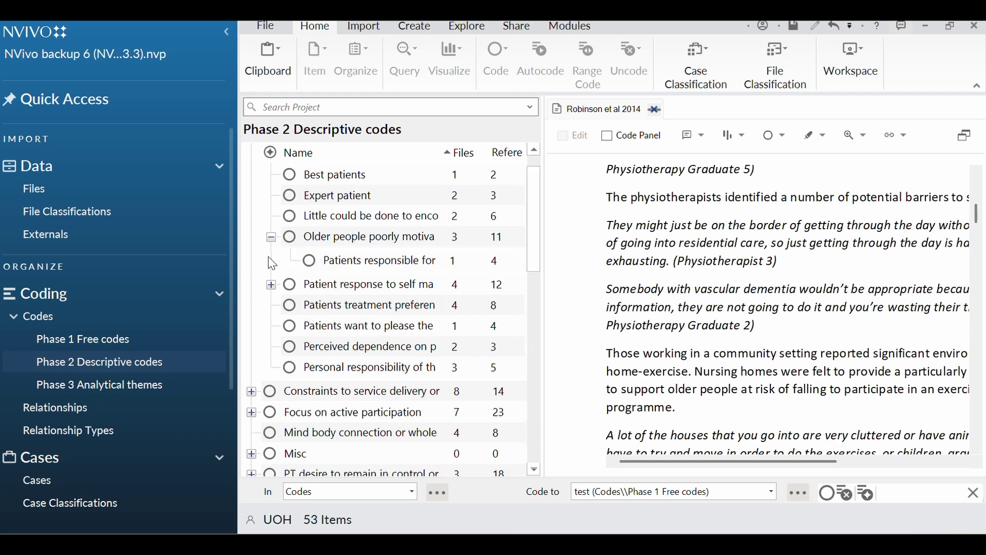
left_click(345, 259)
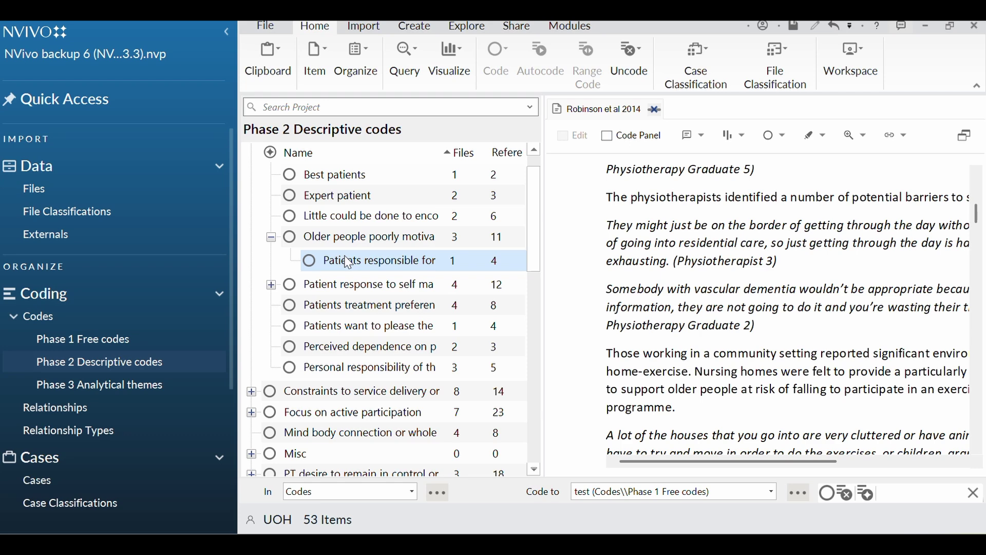
scroll(348, 263, "up", 1)
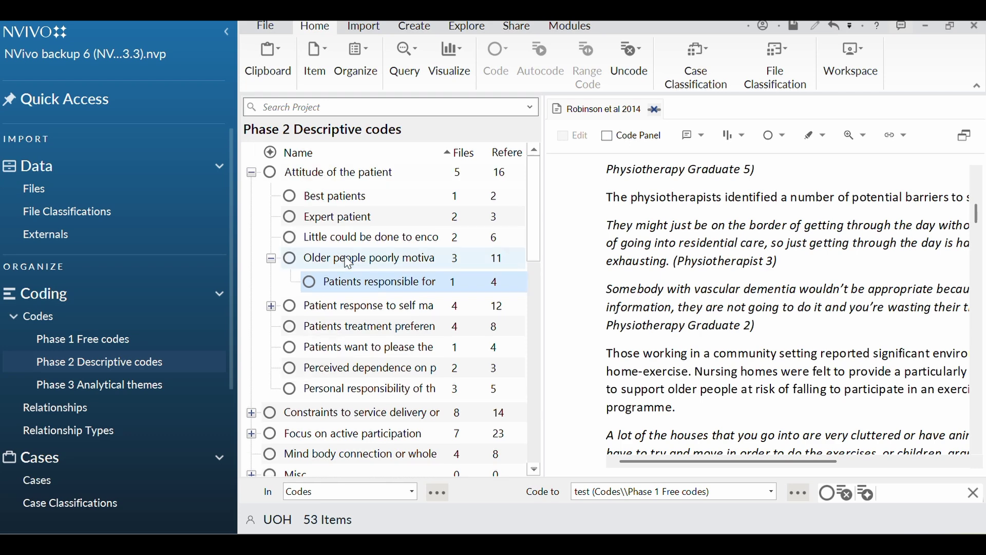
Nest the "Expert patient" code under "Best patients" in Phase 2 Descriptive codes and collapse "Attitude of the patient"
left_click(349, 222)
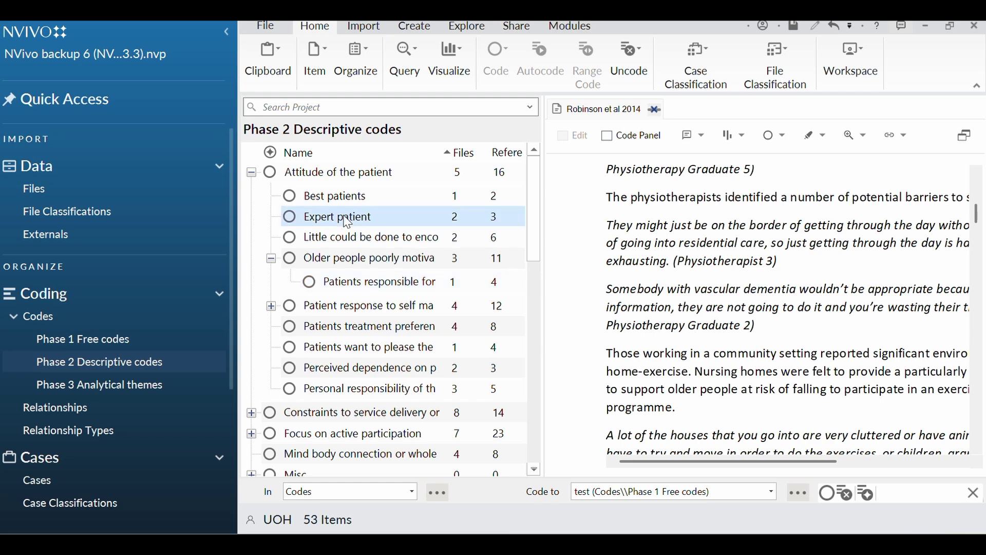
left_click_drag(348, 222, 337, 201)
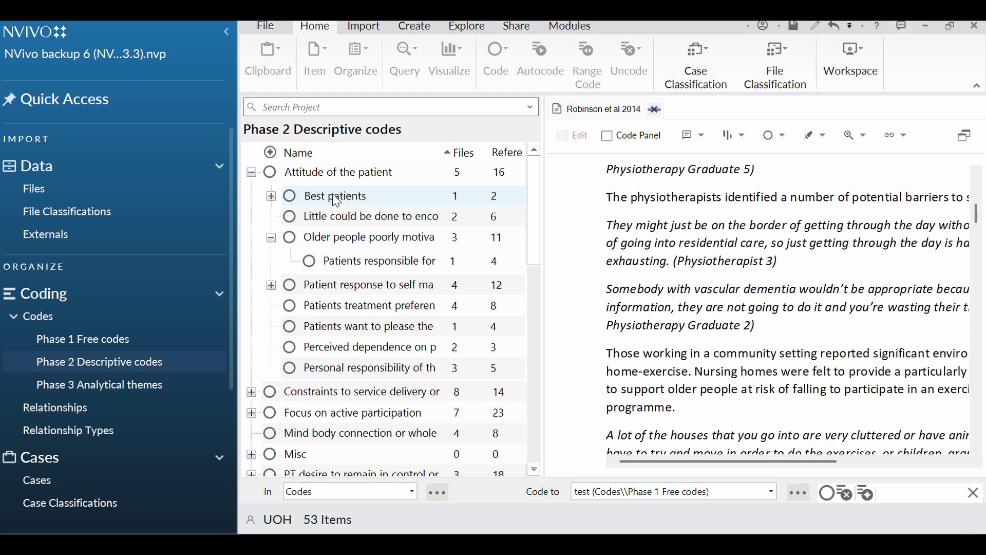
left_click(251, 172)
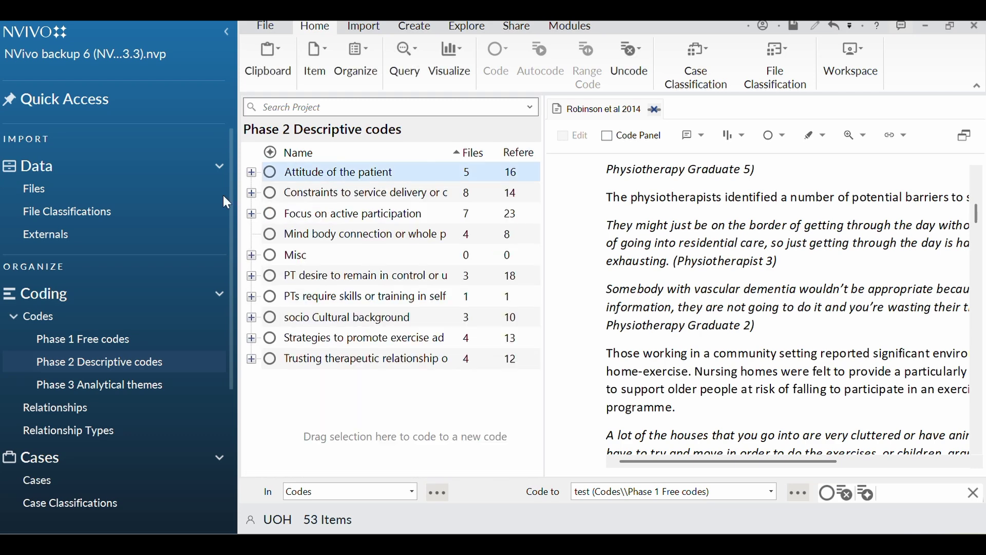
Compare the flat Phase 1 Free codes list with the grouped Phase 2 Descriptive codes
left_click(113, 344)
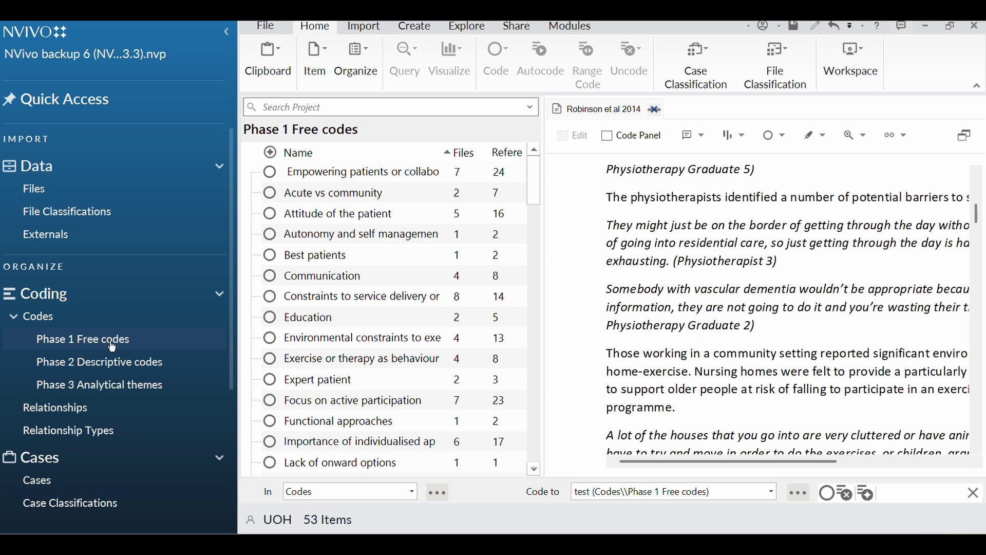
left_click(113, 366)
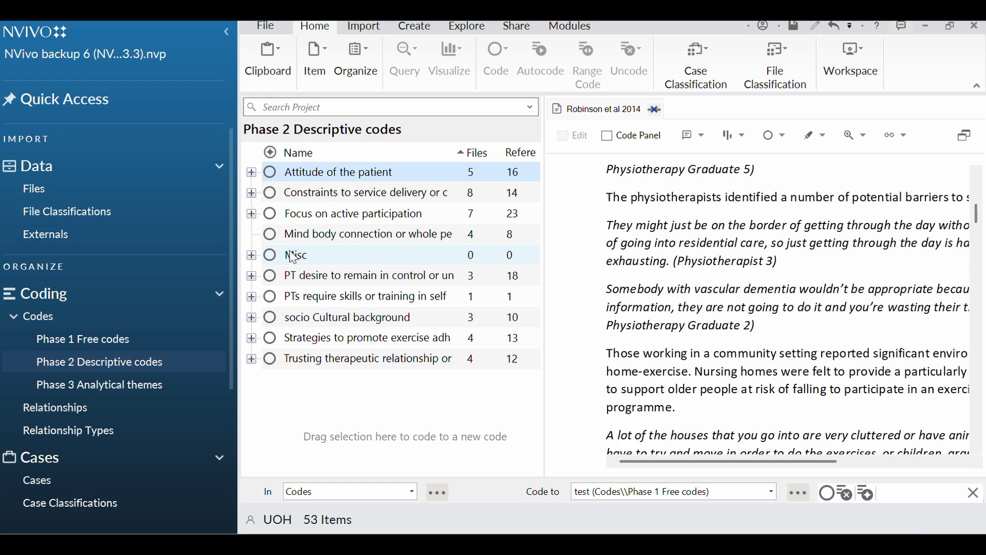
left_click(106, 366)
right_click(107, 366)
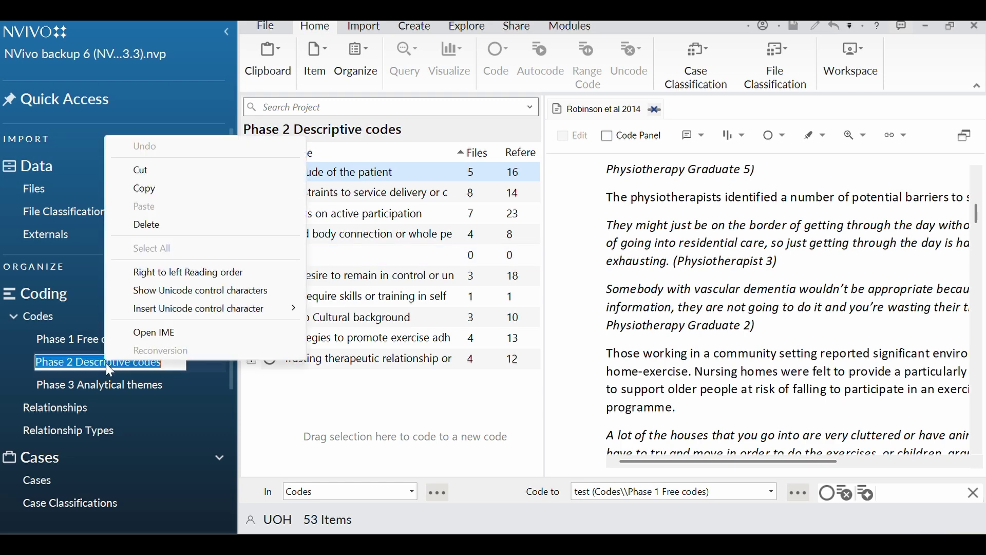
key("Escape")
key("Down")
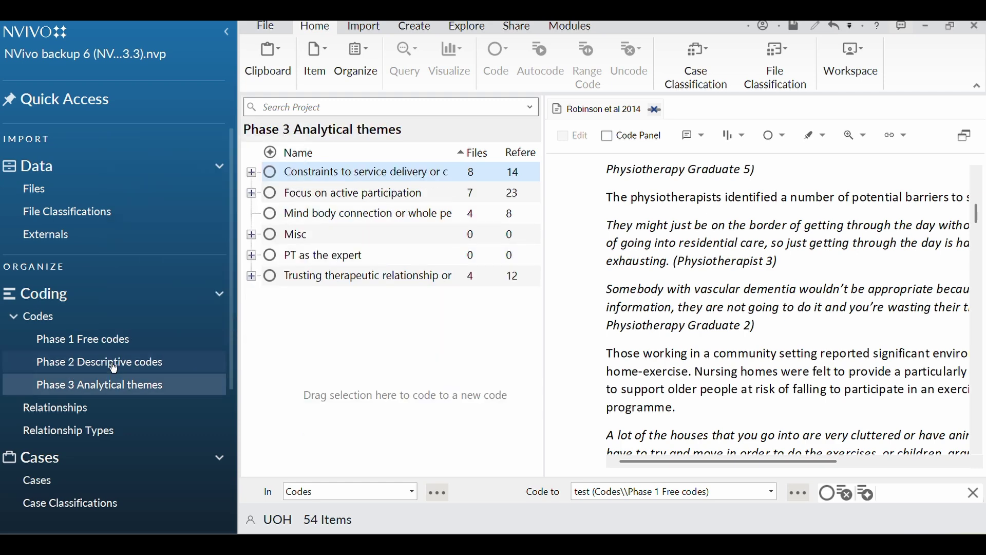
right_click(112, 368)
left_click(111, 368)
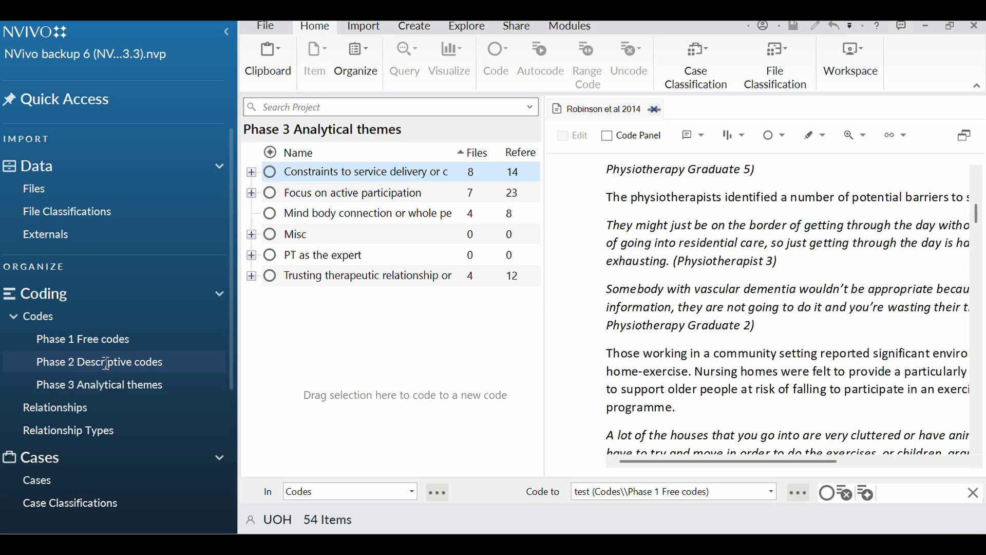
left_click(110, 366)
right_click(110, 366)
key("Escape")
key("Escape")
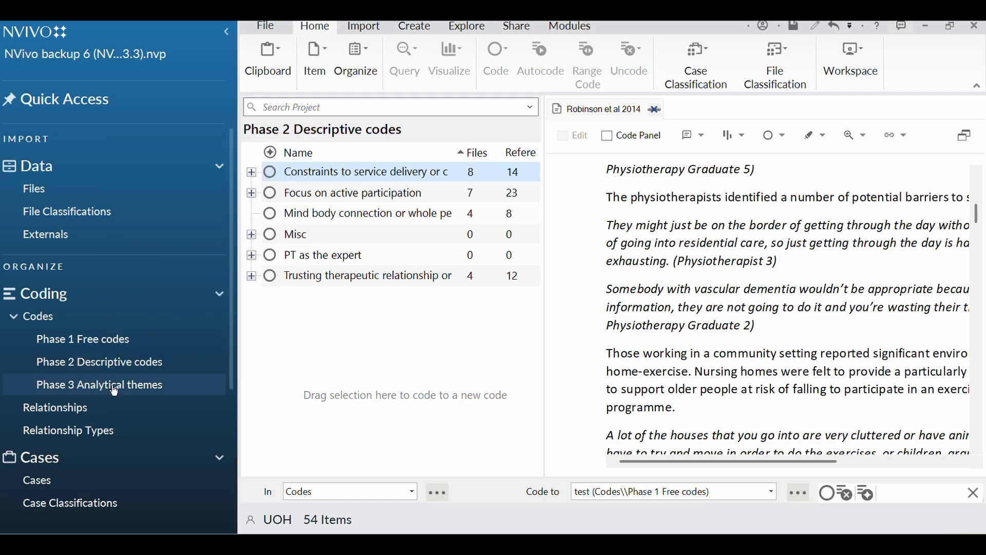
left_click(110, 366)
right_click(111, 366)
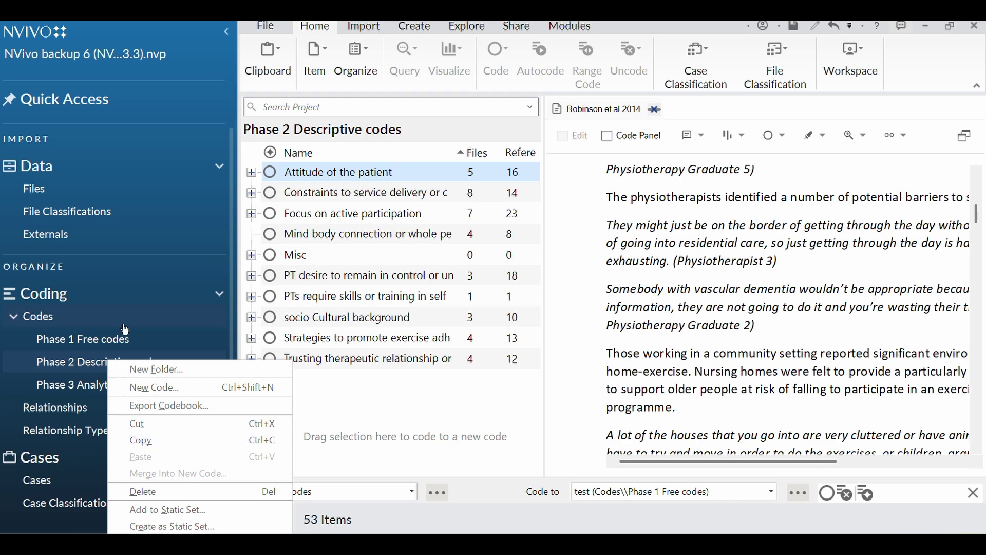
Compare the Phase 2 Descriptive codes with the Phase 3 Analytical themes, finishing on the Phase 3 list
left_click(88, 391)
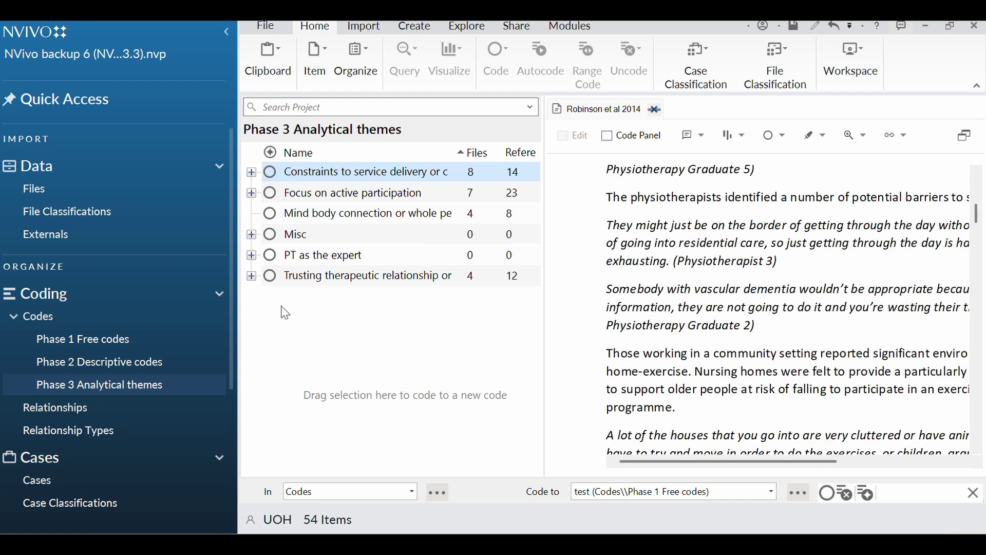
left_click(118, 363)
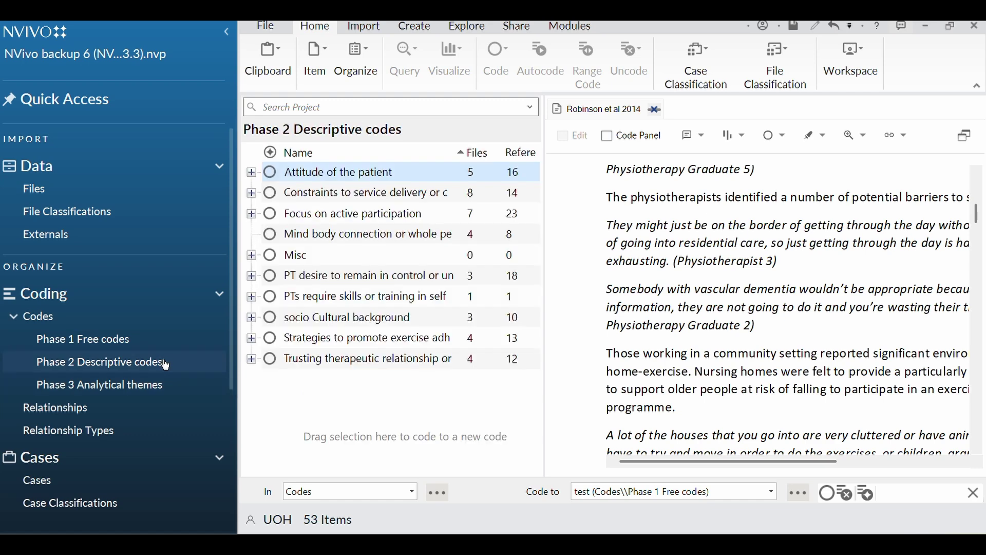
left_click(162, 384)
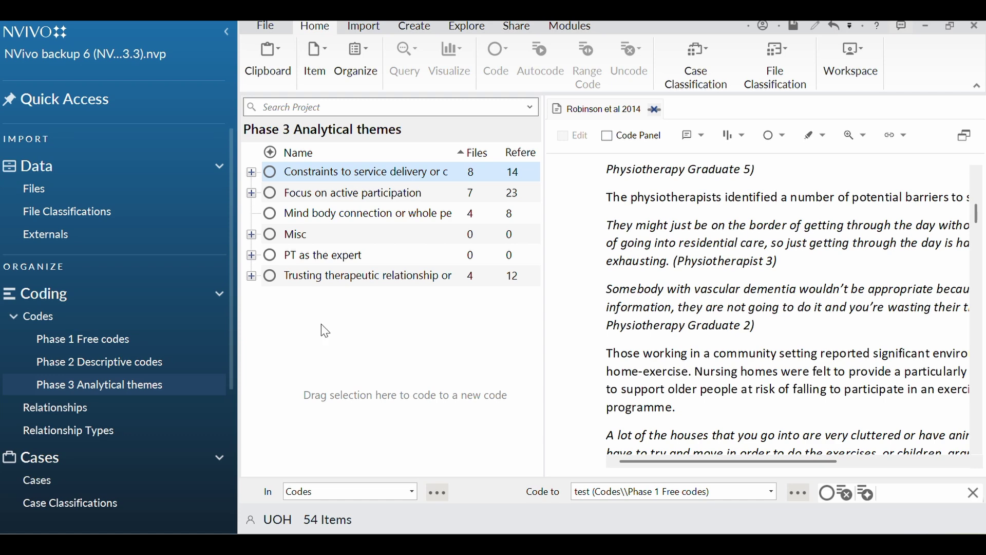
Close the Robinson et al 2014 document and expand the "Trusting therapeutic relationship" and "Focus on active participation" themes down to "Older people poorly motivated"
left_click(655, 108)
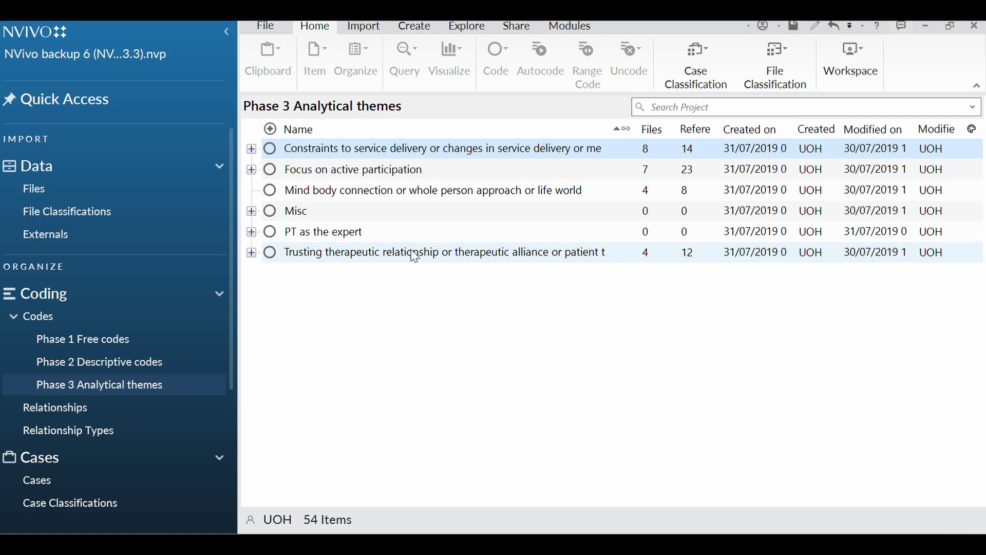
left_click(252, 254)
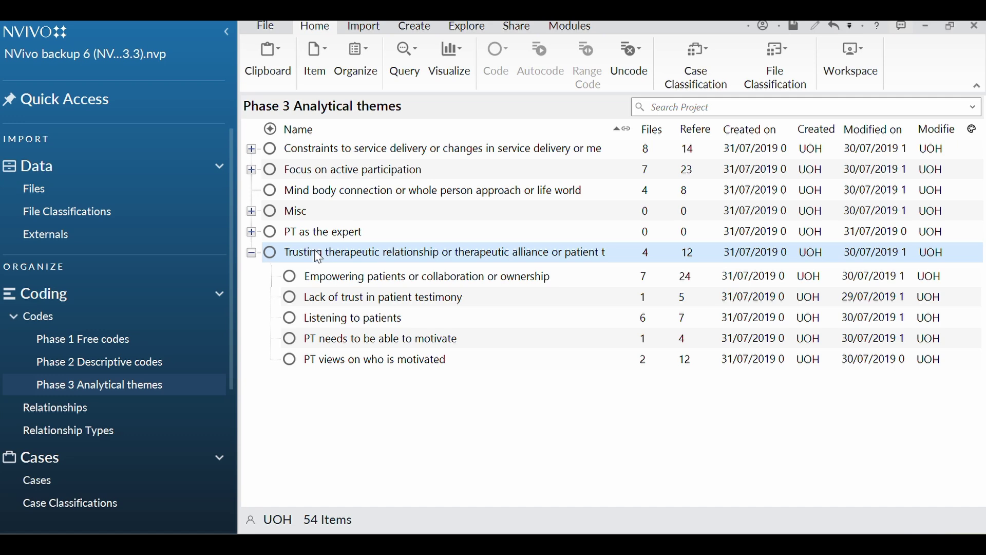
left_click(252, 170)
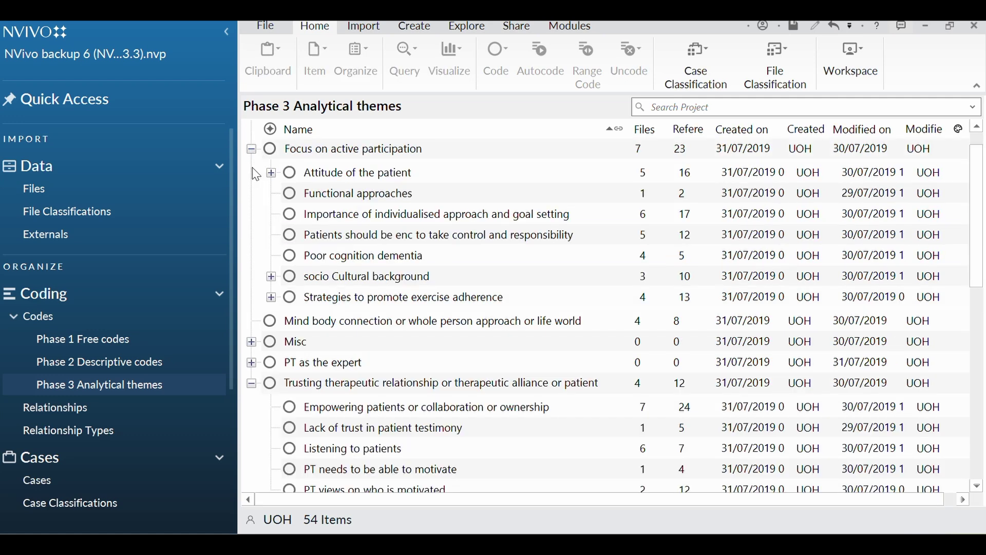
left_click(272, 173)
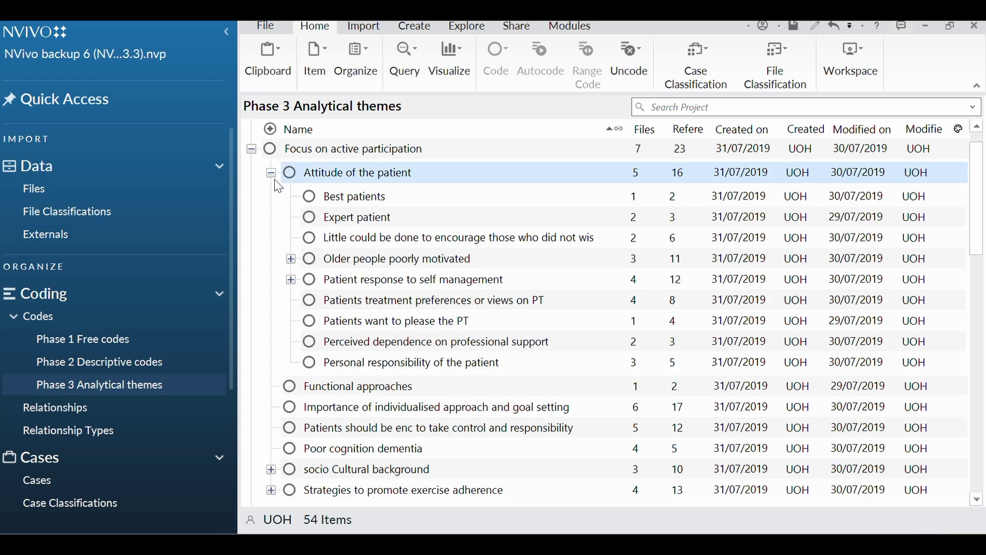
left_click(292, 260)
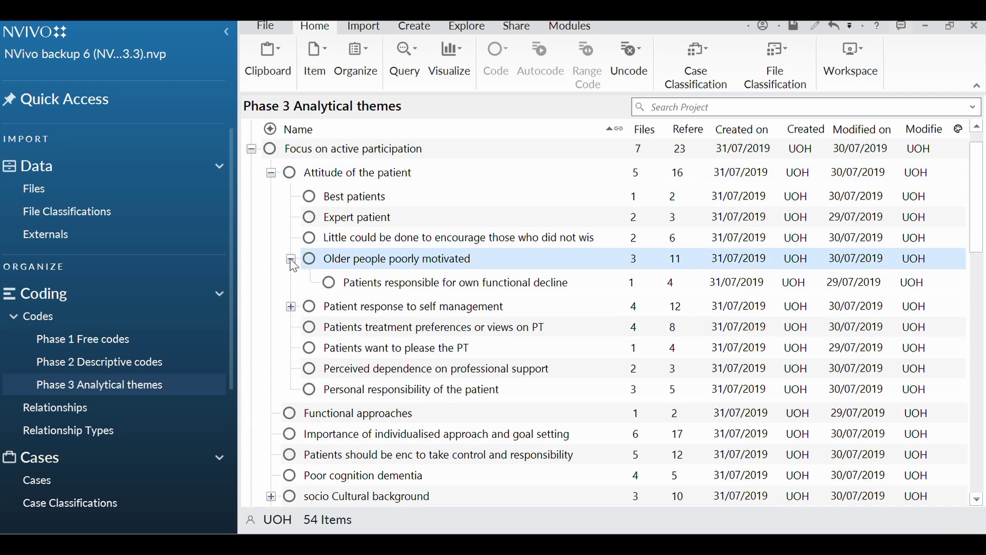